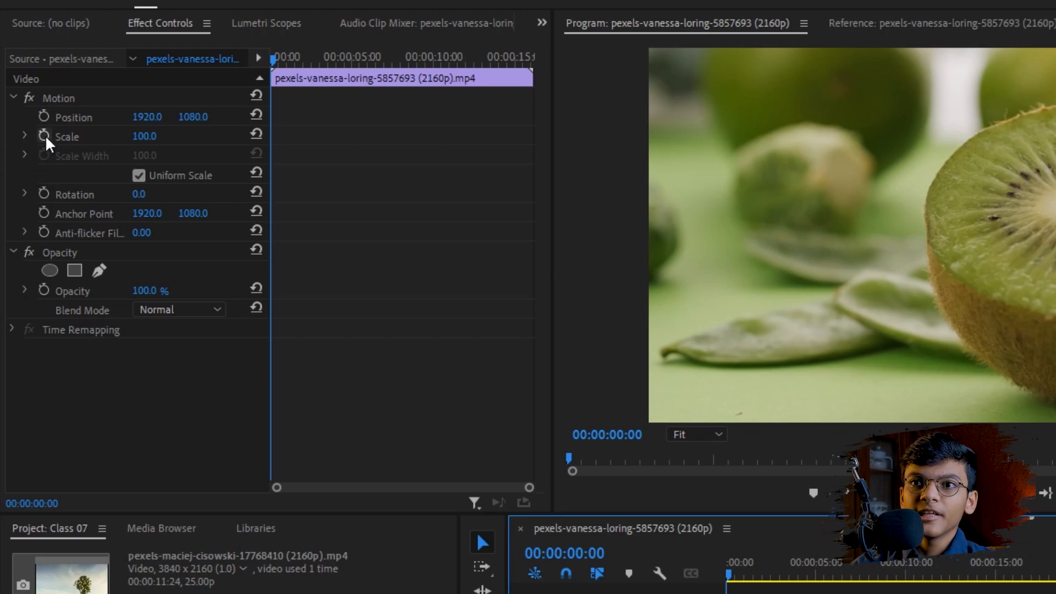
Keyframe the kiwi clip's Scale at frame 1 and raise it to 118 at frame 3
{"action": "left_click", "coordinate": [44, 137]}
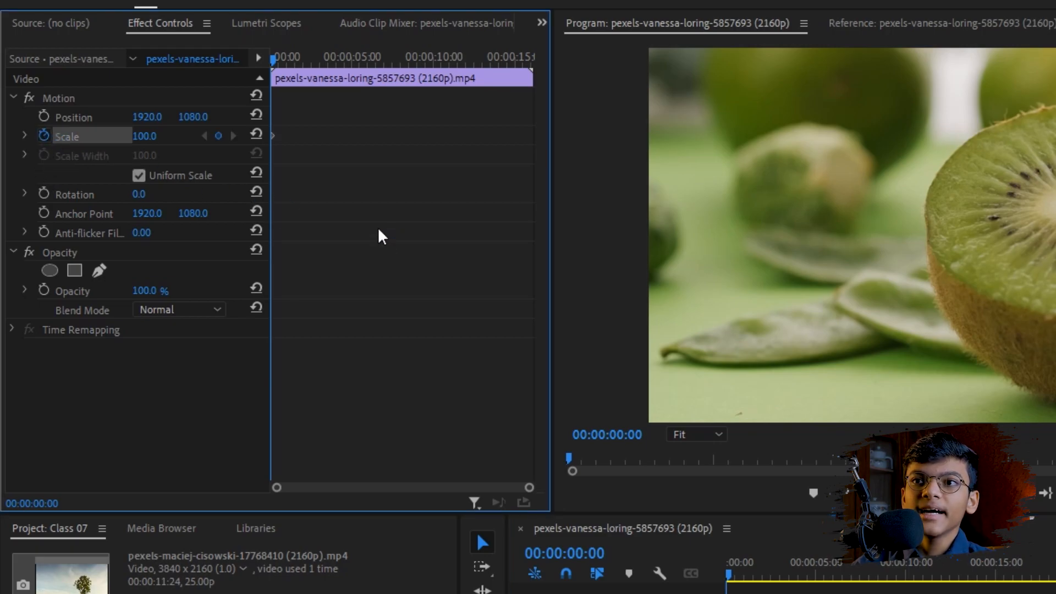
{"action": "left_click_drag", "start_coordinate": [530, 487], "coordinate": [297, 488]}
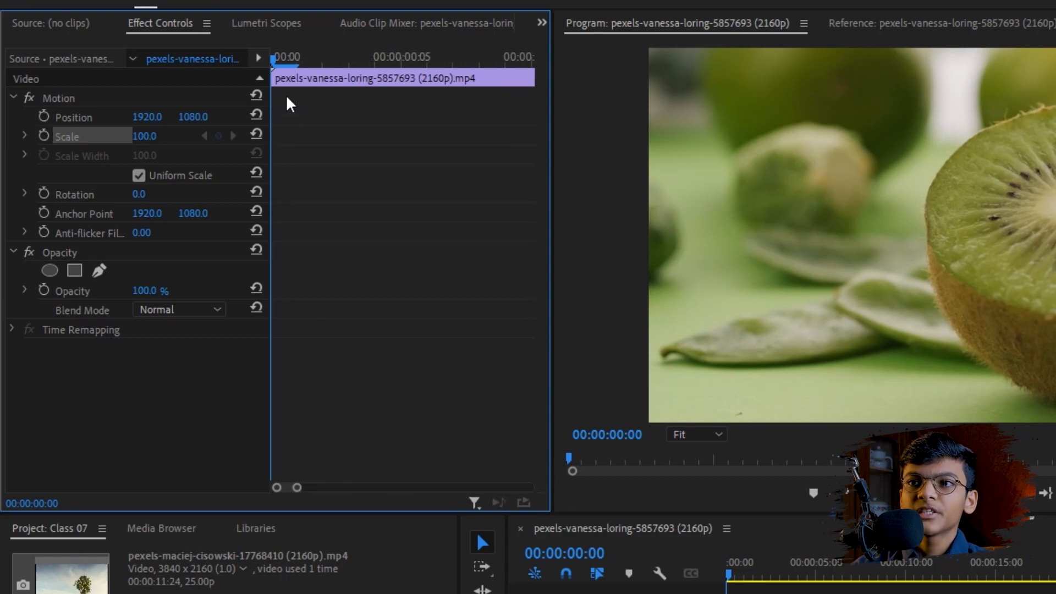
{"action": "left_click", "coordinate": [297, 60]}
{"action": "left_click", "coordinate": [43, 137]}
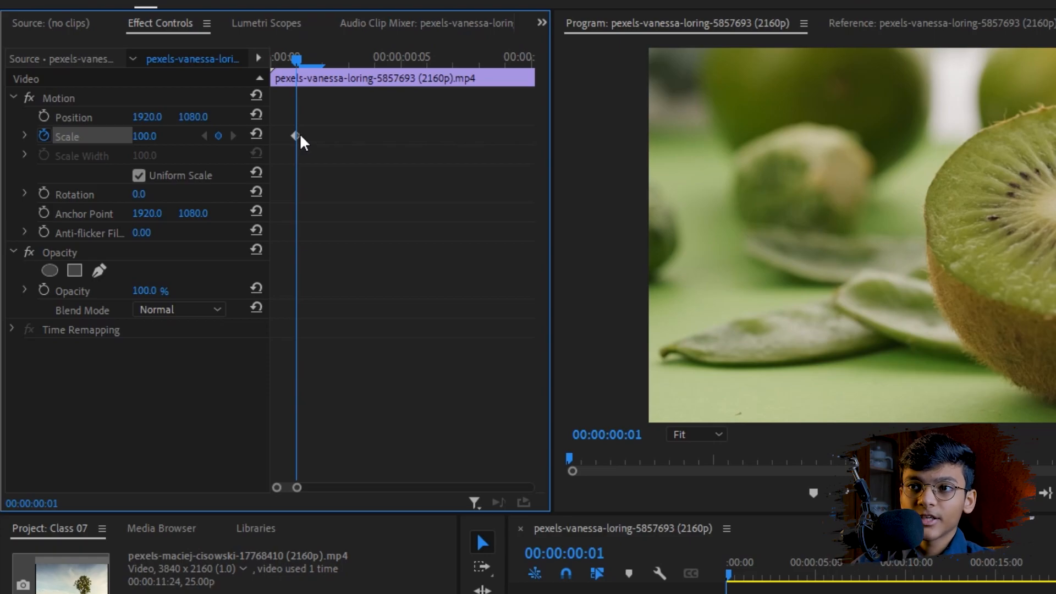
{"action": "left_click", "coordinate": [348, 58]}
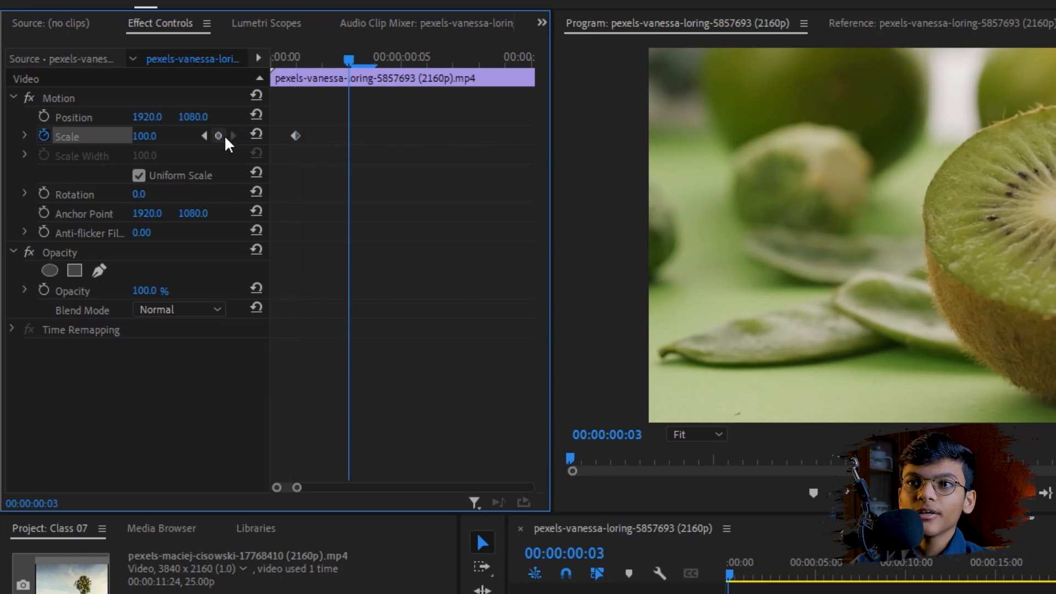
{"action": "left_click_drag", "start_coordinate": [158, 137], "coordinate": [168, 137]}
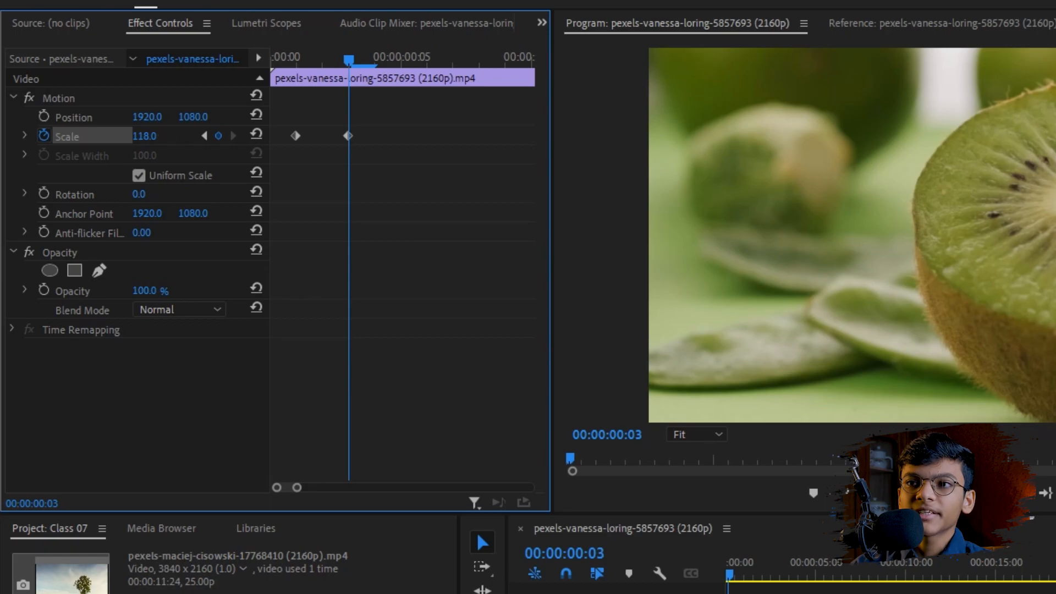
{"action": "key", "text": "Left"}
{"action": "key", "text": "Right"}
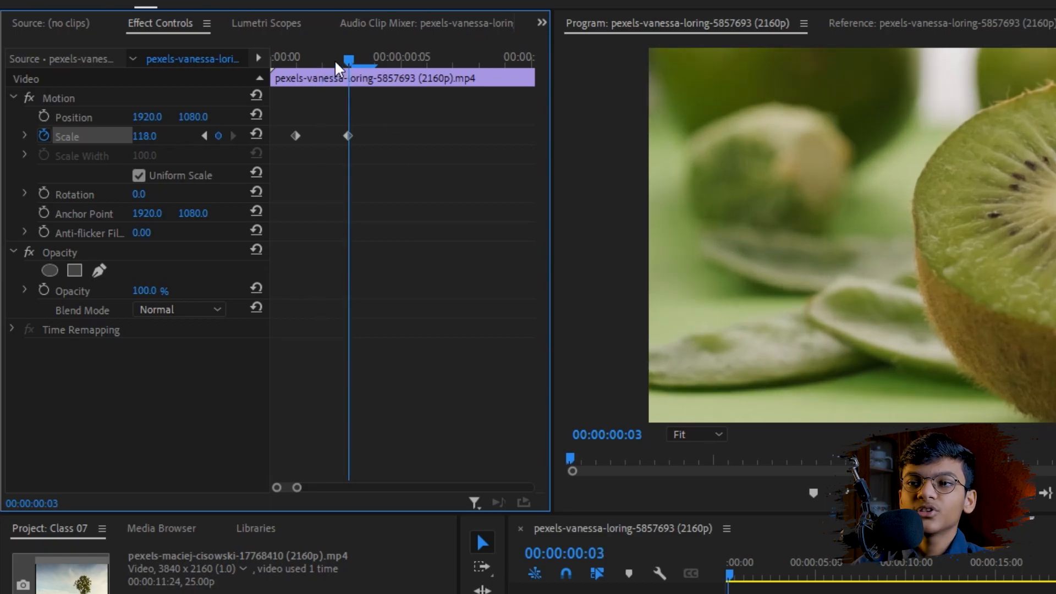
Undo the Scale keyframes and return the playhead to the clip's first frame
{"action": "key", "text": "ctrl+z"}
{"action": "key", "text": "ctrl+z"}
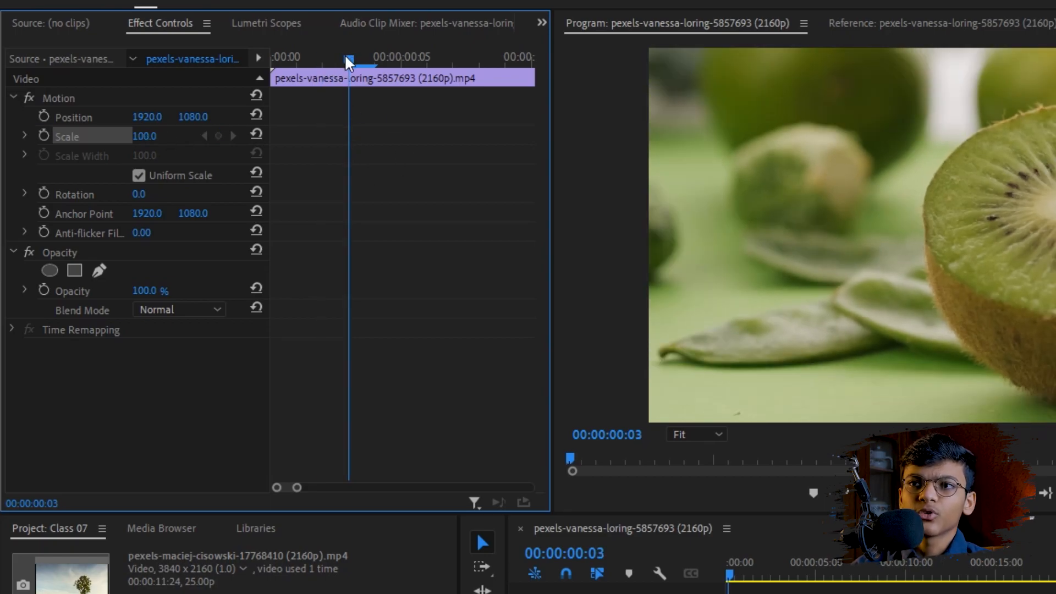
{"action": "left_click_drag", "start_coordinate": [347, 60], "coordinate": [275, 60]}
{"action": "left_click", "coordinate": [295, 59]}
{"action": "key", "text": "Left"}
Turn on keyframing for Position, Scale, Rotation and Anchor Point at the clip's first frame
{"action": "left_click", "coordinate": [77, 98]}
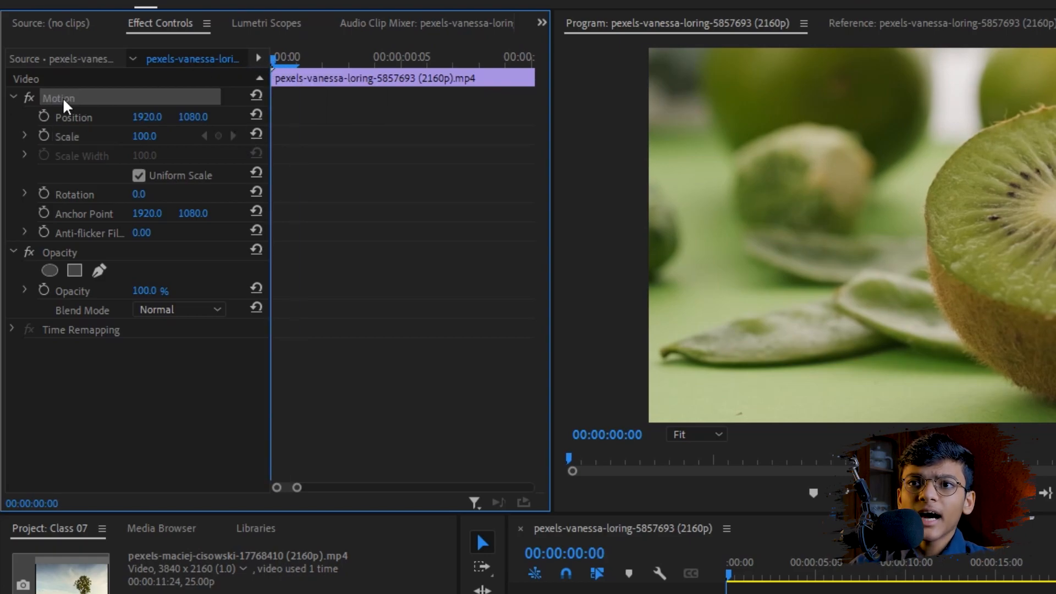
{"action": "left_click", "coordinate": [45, 118]}
{"action": "left_click", "coordinate": [44, 135]}
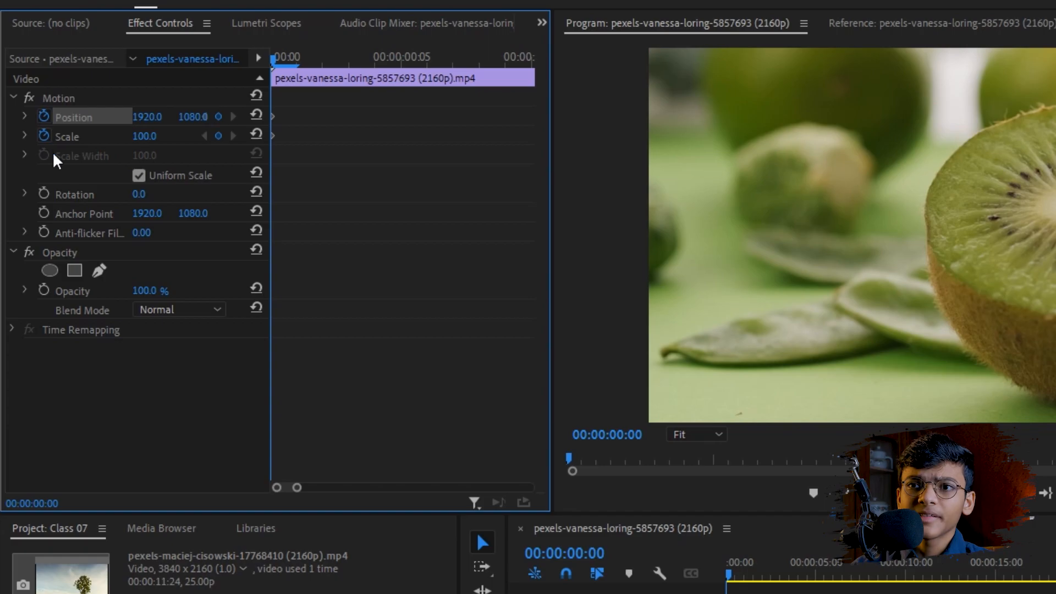
{"action": "left_click", "coordinate": [44, 193]}
{"action": "left_click", "coordinate": [44, 212]}
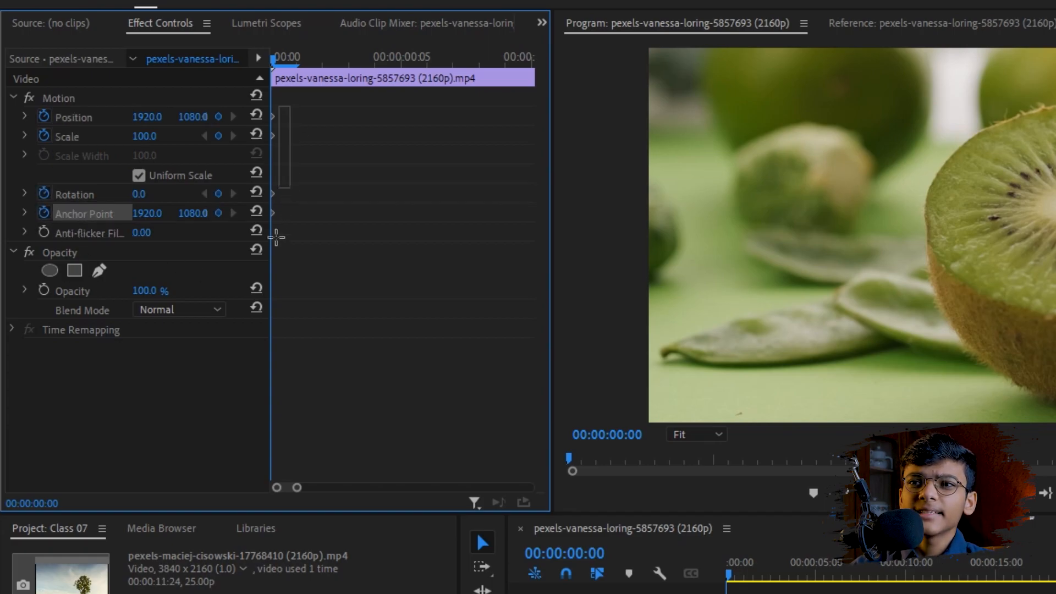
Undo the keyframing enabled for the four Motion properties
{"action": "key", "text": "ctrl+z"}
{"action": "key", "text": "ctrl+z"}
{"action": "key", "text": "ctrl+z"}
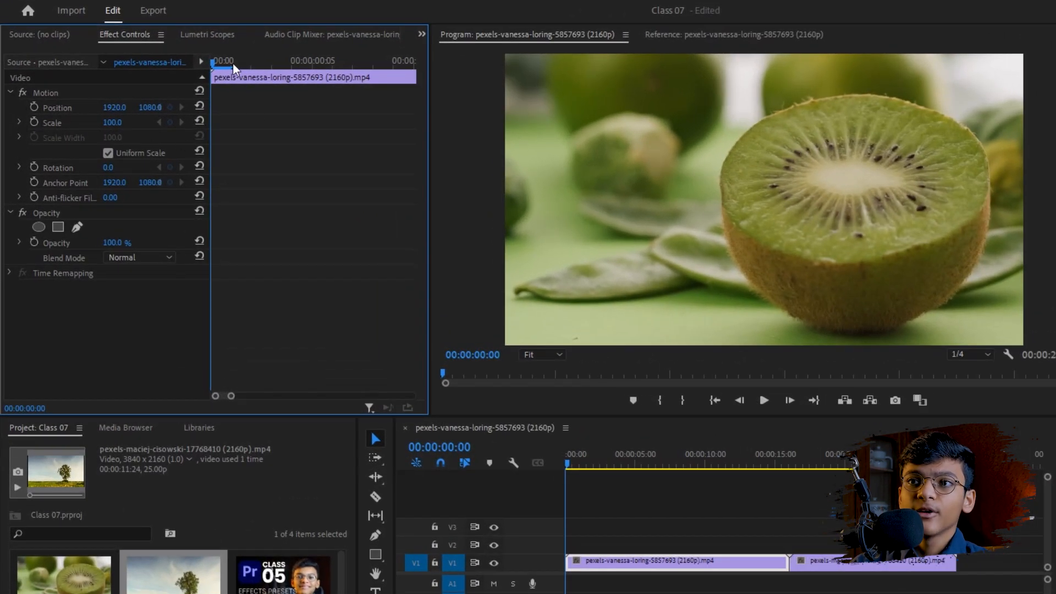
{"action": "left_click_drag", "start_coordinate": [162, 75], "coordinate": [211, 66]}
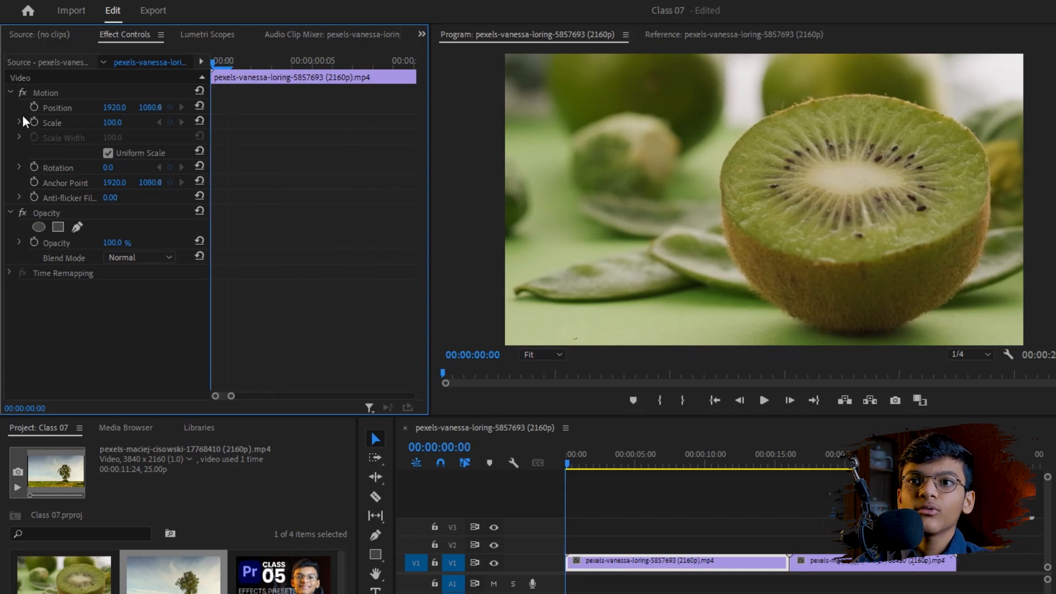
Keyframe the kiwi clip's Scale at the first frame and raise it to 285 at 00:00:00:06
{"action": "left_click", "coordinate": [35, 122]}
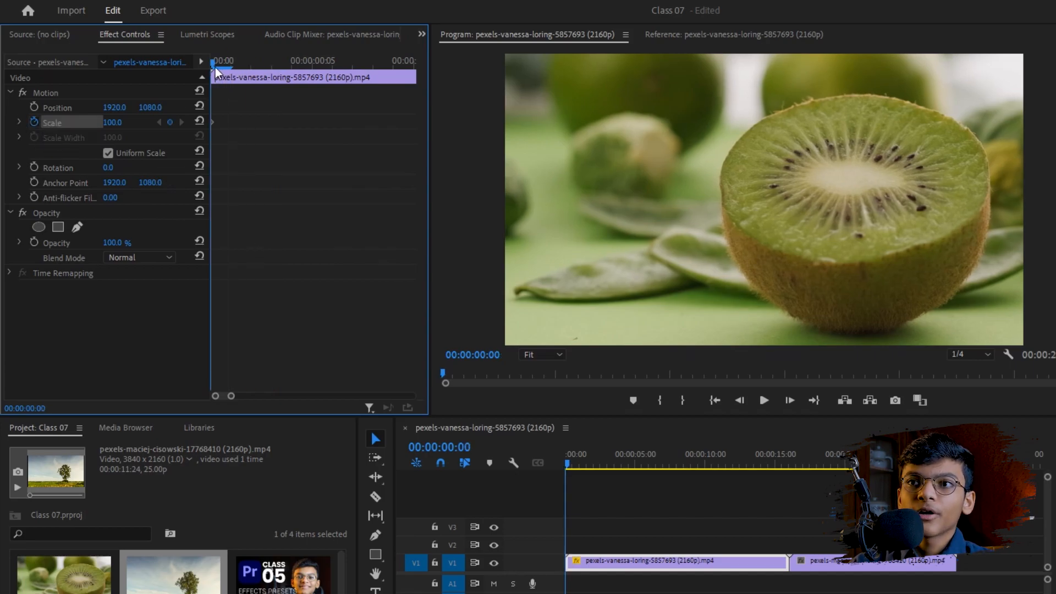
{"action": "left_click_drag", "start_coordinate": [215, 63], "coordinate": [330, 64]}
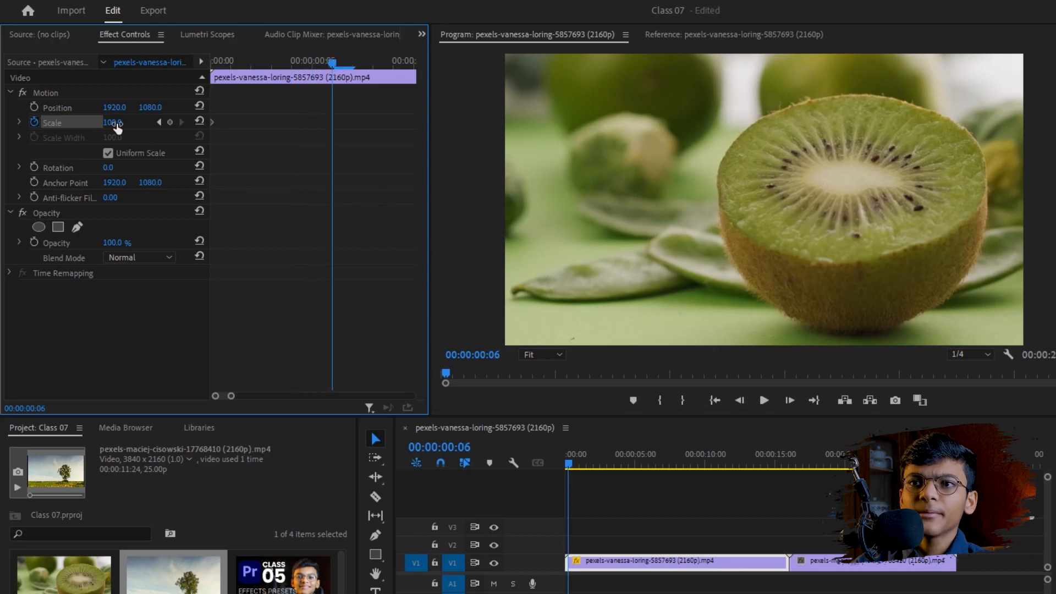
{"action": "mouse_move", "coordinate": [112, 122]}
{"action": "left_mouse_down"}
{"action": "mouse_move", "coordinate": [208, 122]}
{"action": "mouse_move", "coordinate": [129, 125]}
{"action": "left_mouse_up"}
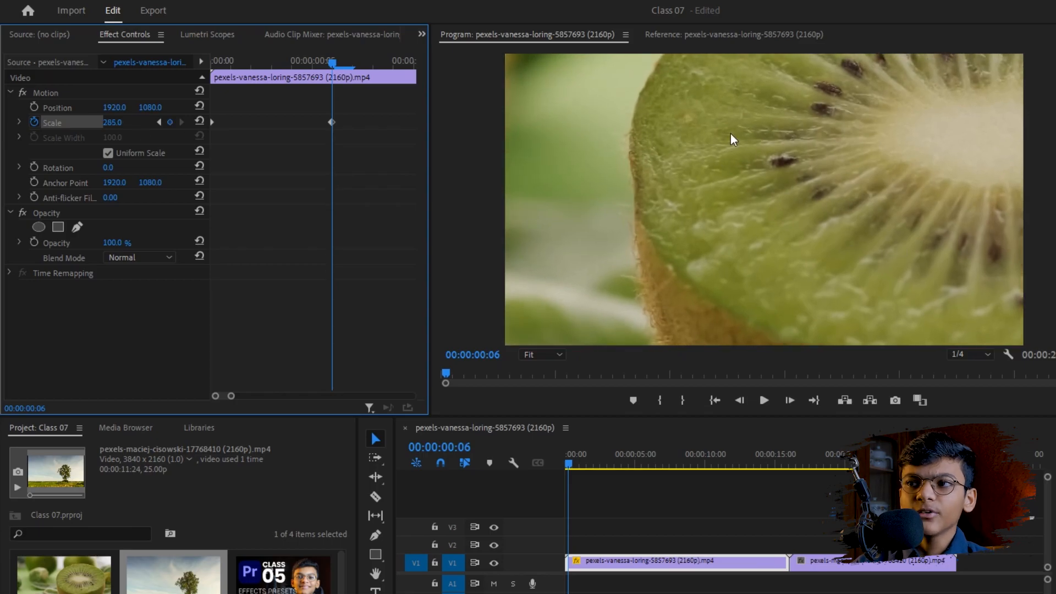
Play the fast zoom-in from the start of the sequence, then return the playhead to the beginning
{"action": "left_click_drag", "start_coordinate": [335, 64], "coordinate": [213, 68]}
{"action": "left_click", "coordinate": [681, 494]}
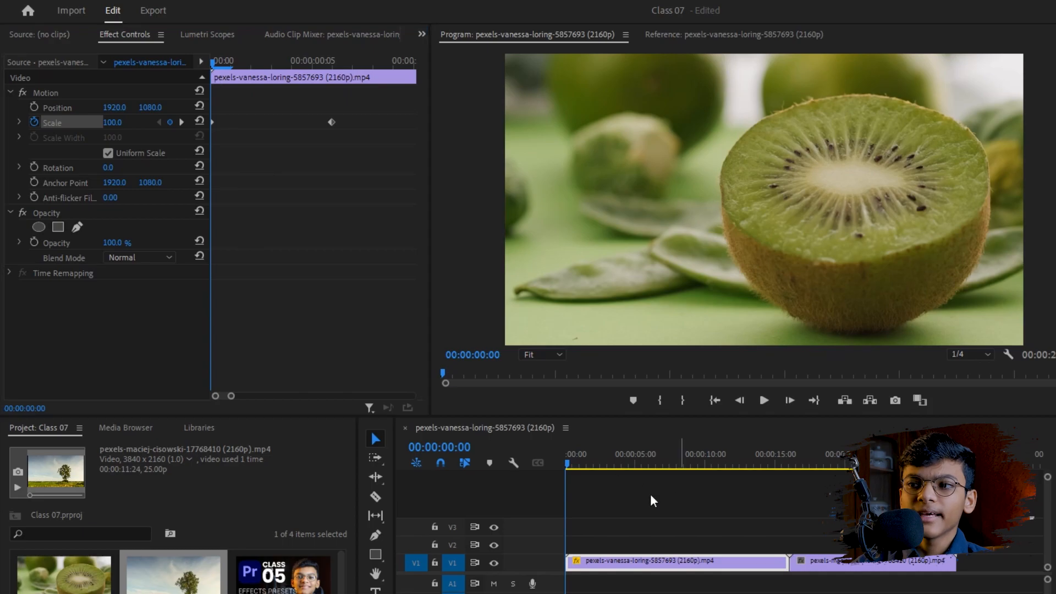
{"action": "key", "text": "space"}
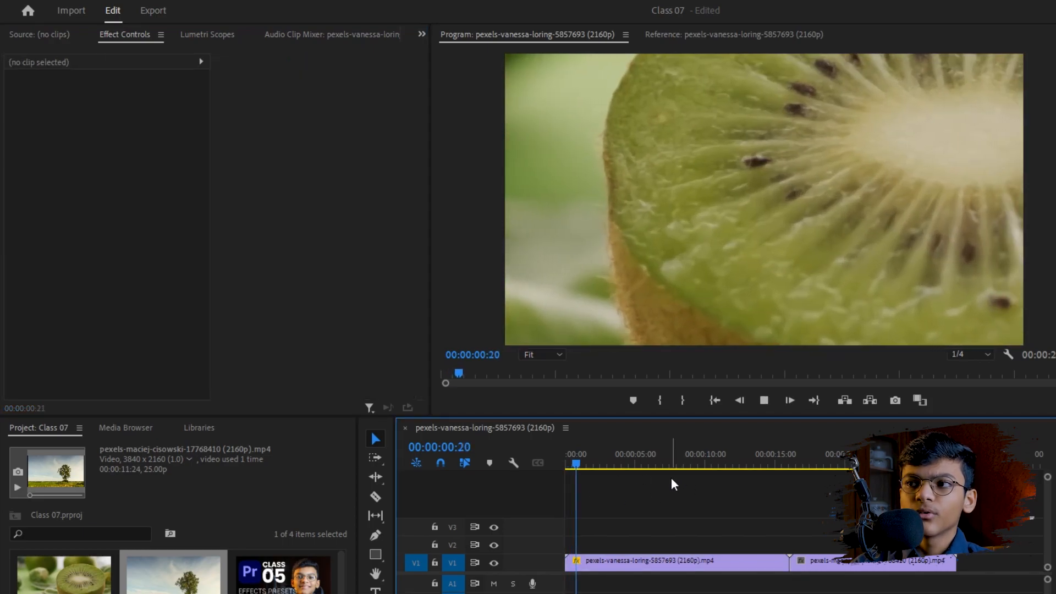
{"action": "left_click", "coordinate": [613, 563]}
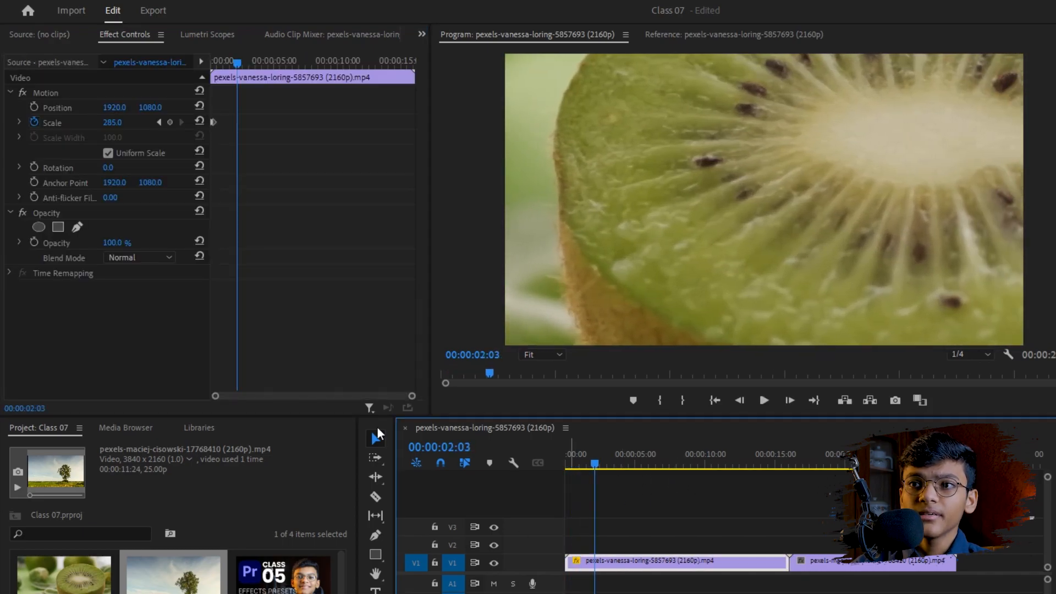
{"action": "left_click", "coordinate": [616, 463]}
{"action": "left_click_drag", "start_coordinate": [616, 464], "coordinate": [662, 487]}
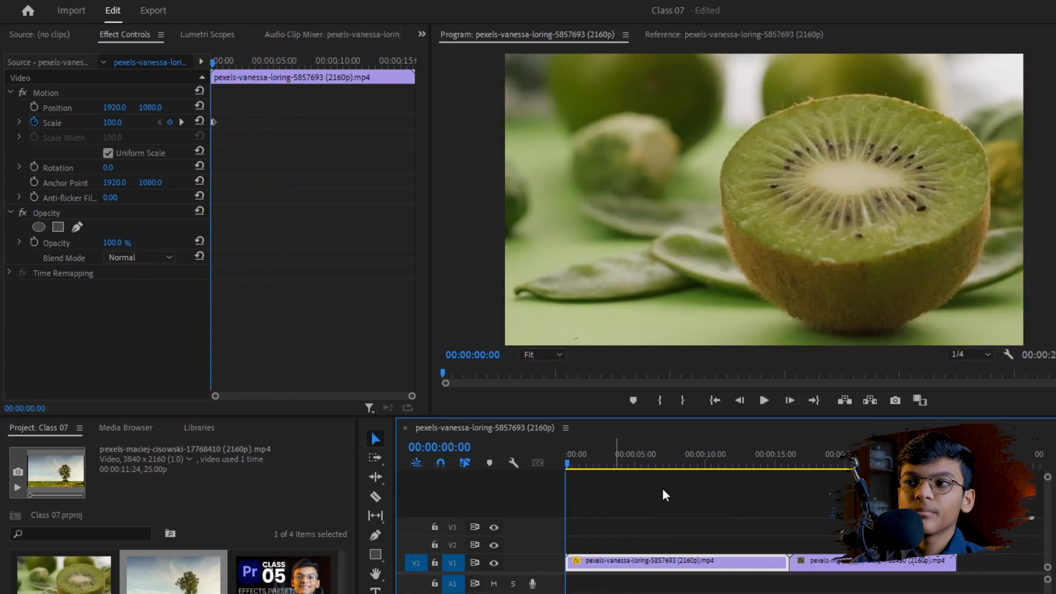
Undo the fast zoom's Scale keyframes and scrub through the unanimated opening of the clip
{"action": "key", "text": "ctrl+z"}
{"action": "left_click_drag", "start_coordinate": [567, 465], "coordinate": [593, 468]}
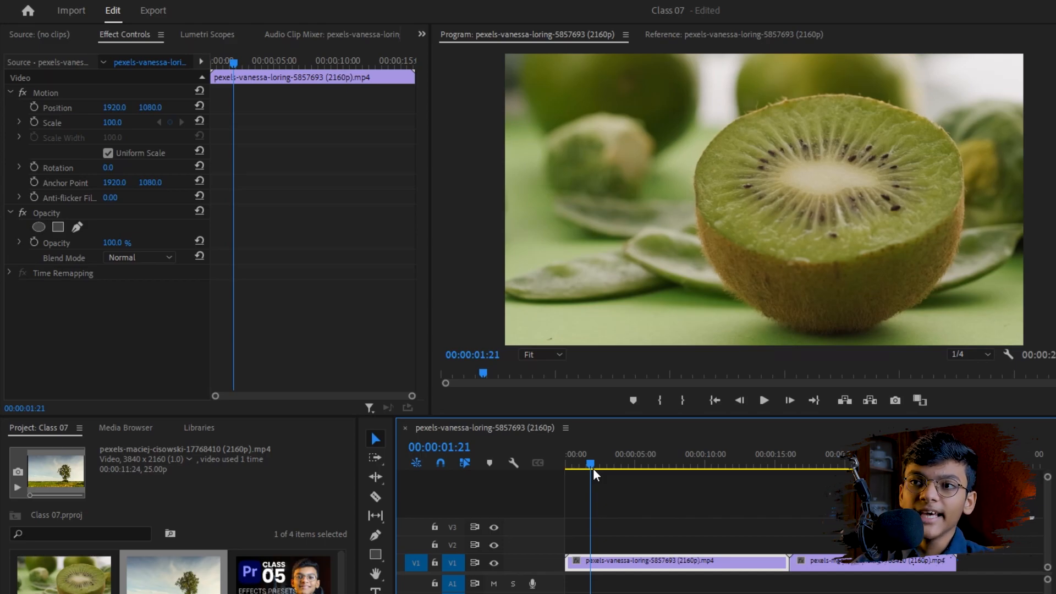
{"action": "left_click_drag", "start_coordinate": [593, 467], "coordinate": [576, 473]}
{"action": "left_click", "coordinate": [590, 493]}
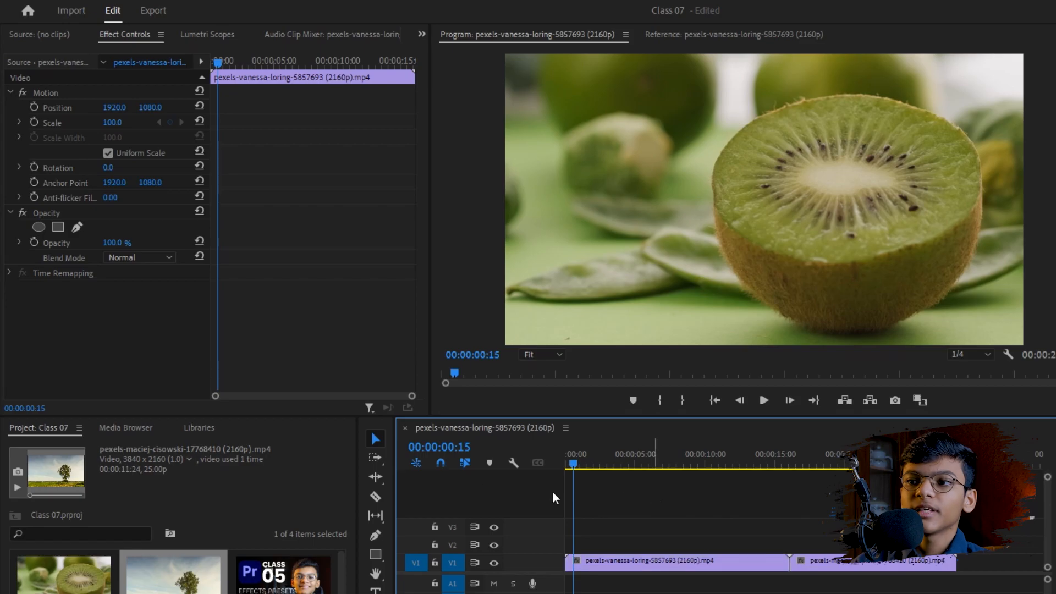
Turn on keyframing for Scale and Position at the first frame of the kiwi clip
{"action": "left_click", "coordinate": [617, 567]}
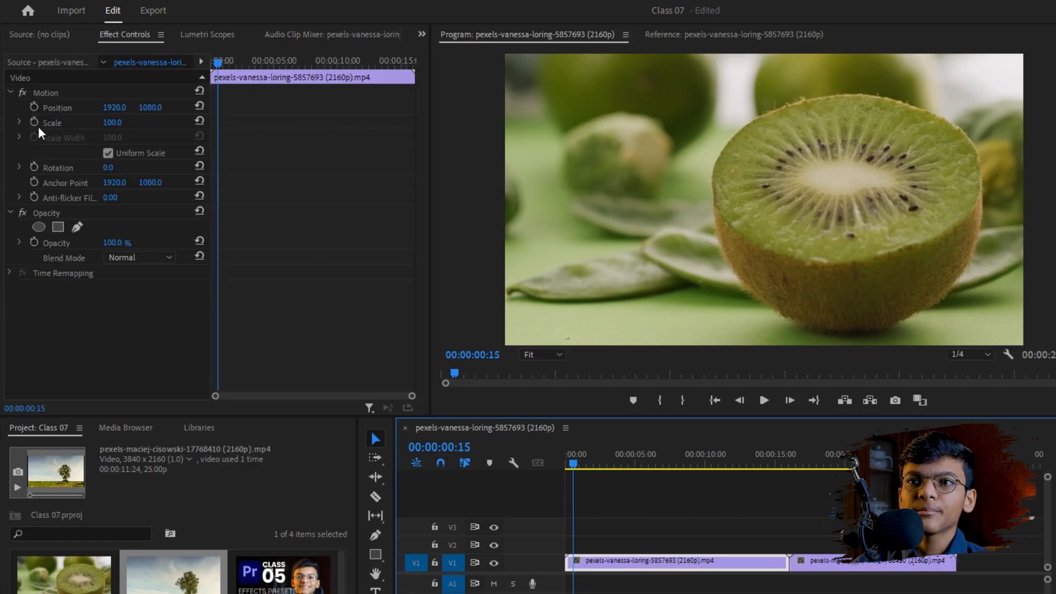
{"action": "left_click_drag", "start_coordinate": [220, 64], "coordinate": [212, 64]}
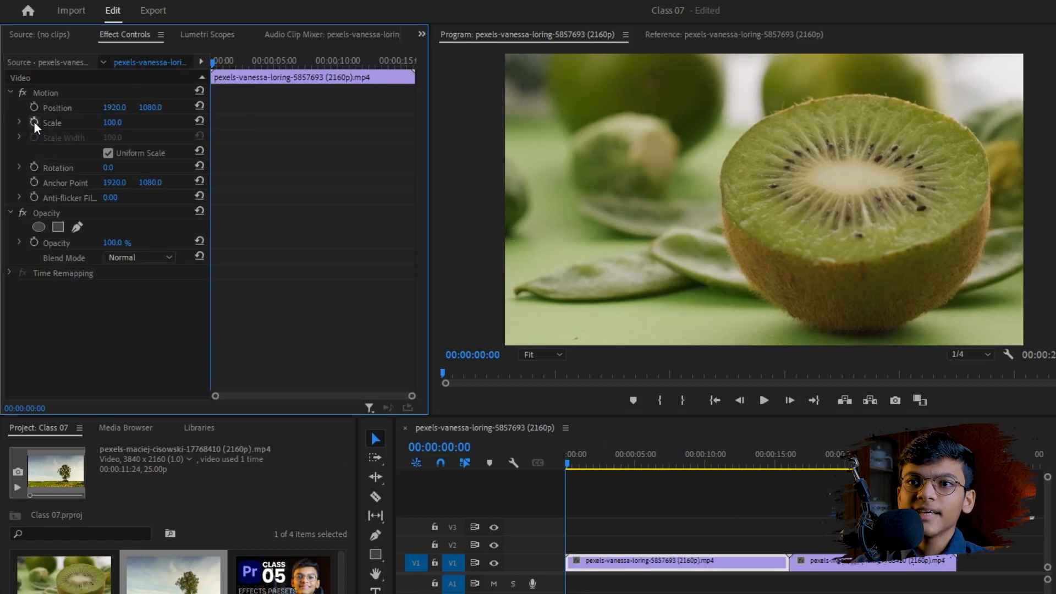
{"action": "left_click", "coordinate": [34, 121]}
{"action": "left_click", "coordinate": [36, 108]}
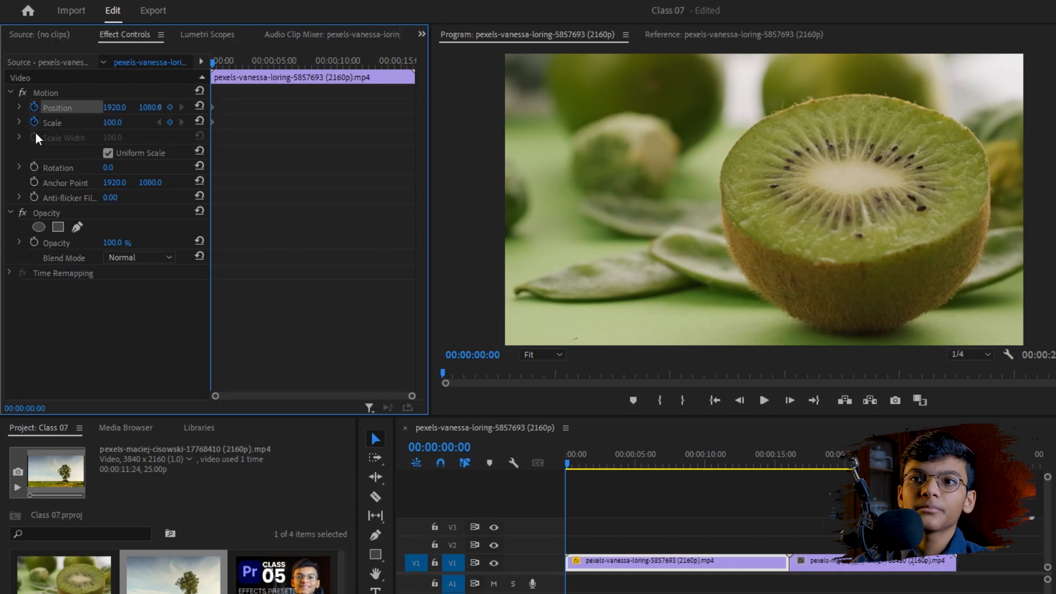
{"action": "left_click_drag", "start_coordinate": [232, 99], "coordinate": [217, 141]}
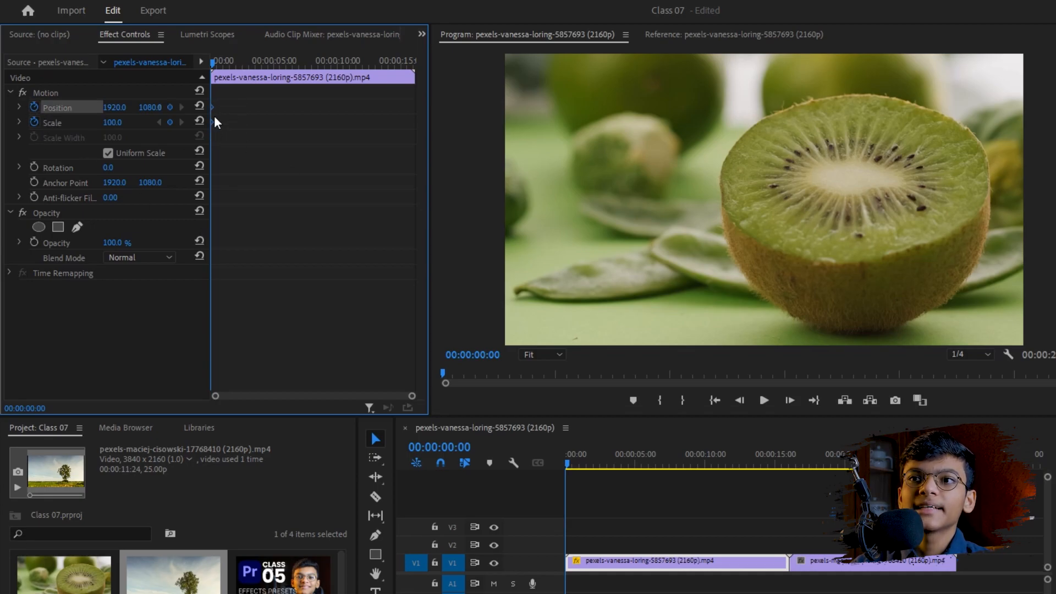
At 00:00:10:24, set the clip's Scale to 294 and its vertical Position to about 2517
{"action": "left_click_drag", "start_coordinate": [212, 64], "coordinate": [338, 75]}
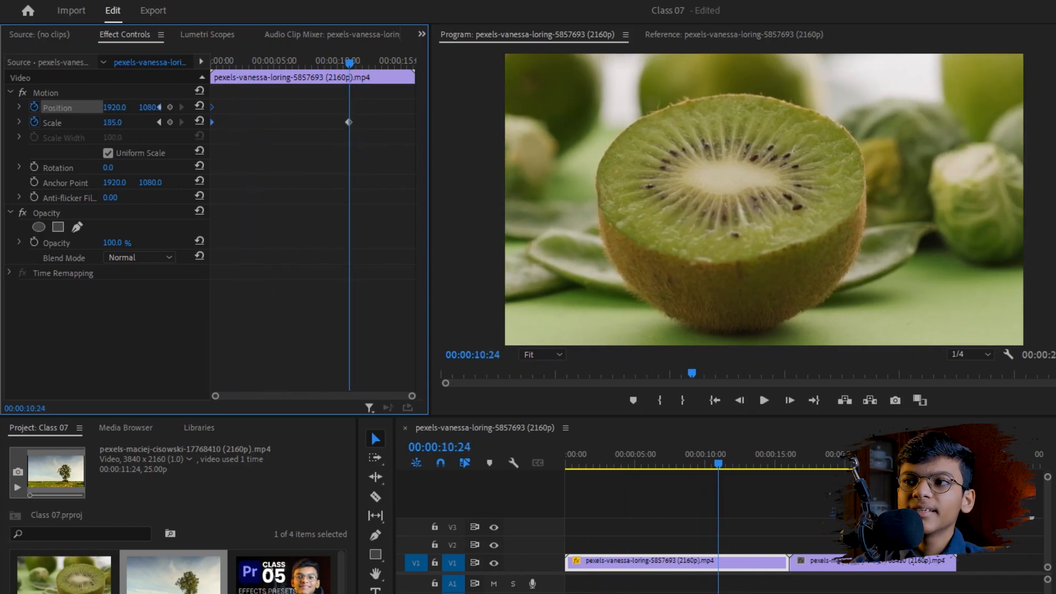
{"action": "mouse_move", "coordinate": [113, 122]}
{"action": "left_mouse_down"}
{"action": "mouse_move", "coordinate": [187, 122]}
{"action": "mouse_move", "coordinate": [127, 122]}
{"action": "left_mouse_up"}
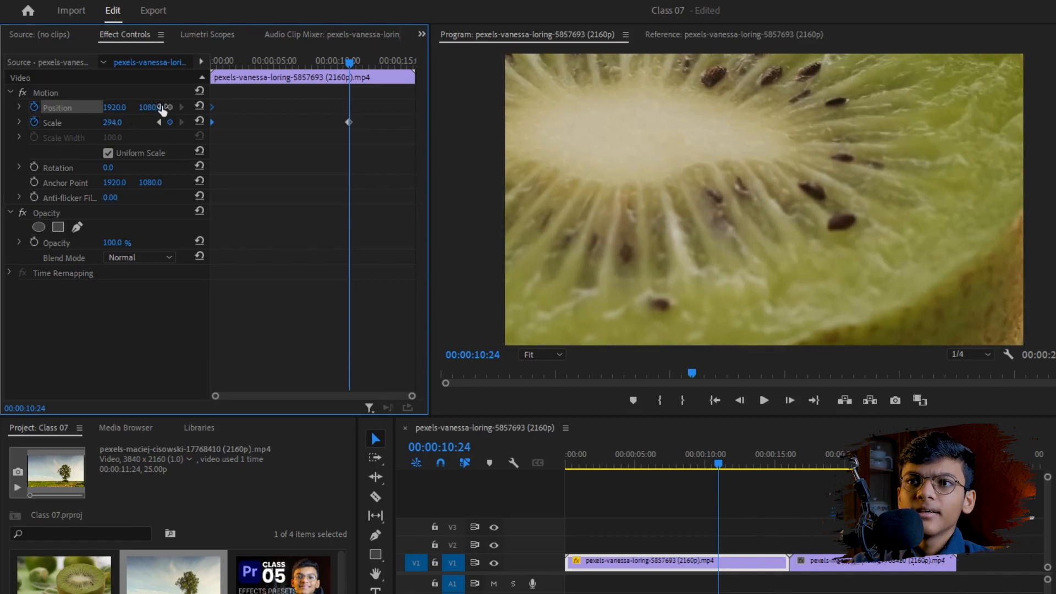
{"action": "left_click_drag", "start_coordinate": [150, 110], "coordinate": [472, 110]}
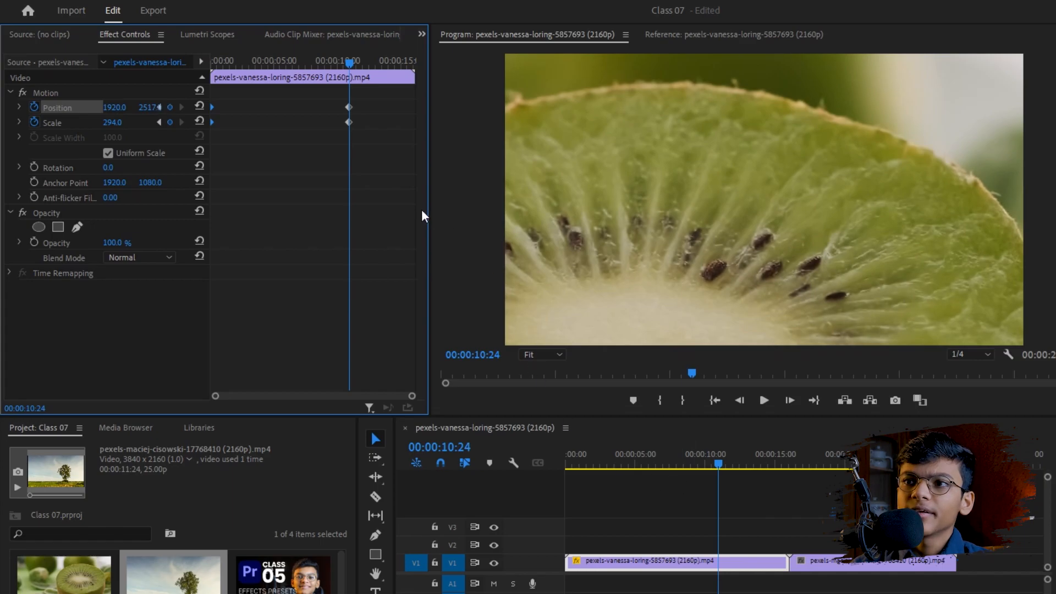
Play the combined Scale and Position animation from the start of the clip
{"action": "left_click_drag", "start_coordinate": [350, 63], "coordinate": [209, 70]}
{"action": "key", "text": "space"}
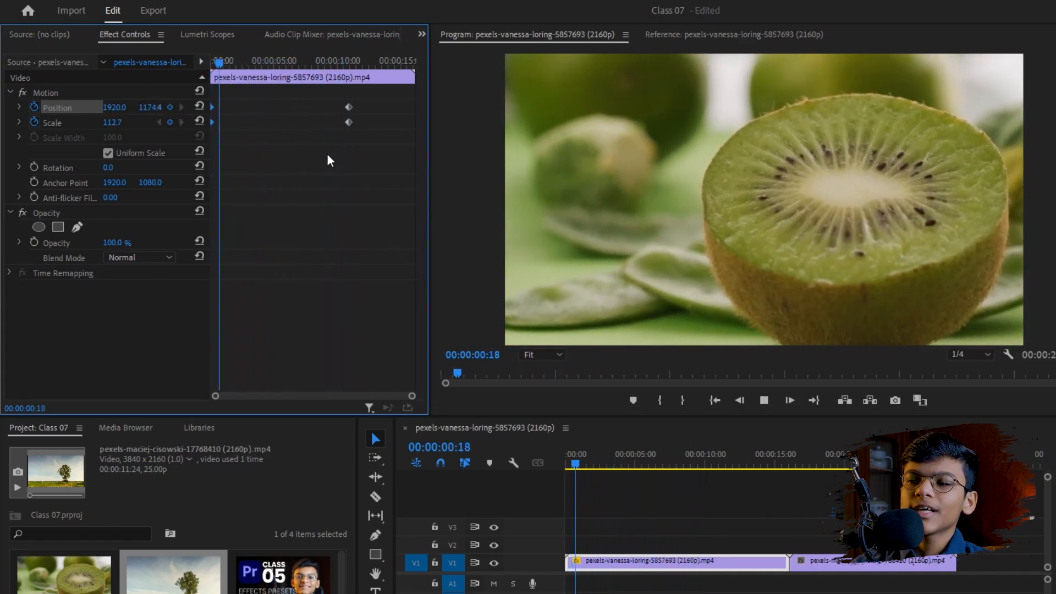
{"action": "key", "text": "space"}
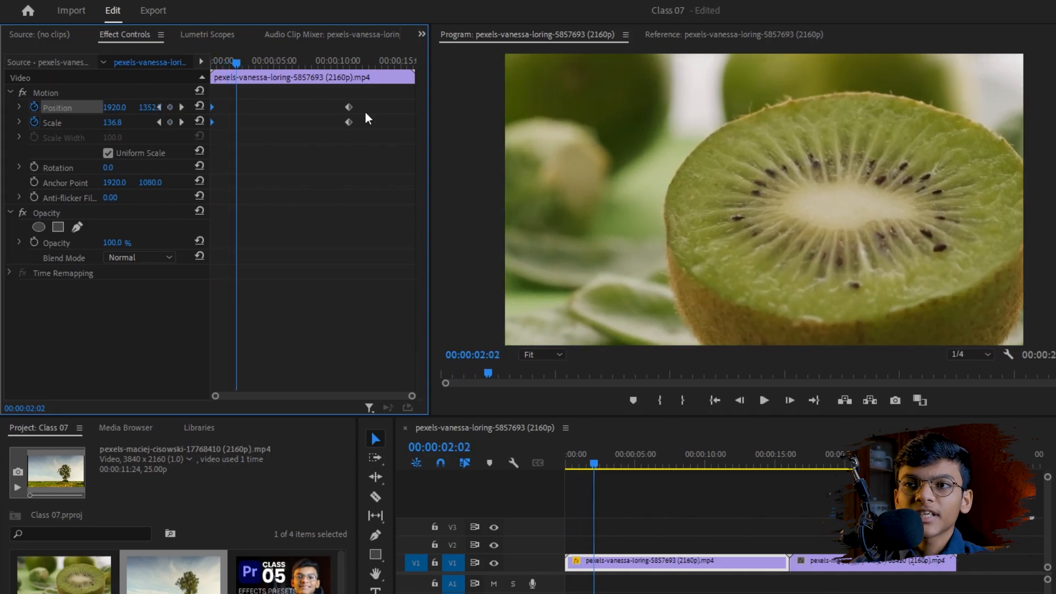
Delete the clip's second Position keyframe, then turn off Position keyframing to remove the remaining one
{"action": "key", "text": "Delete"}
{"action": "left_click_drag", "start_coordinate": [238, 67], "coordinate": [350, 64]}
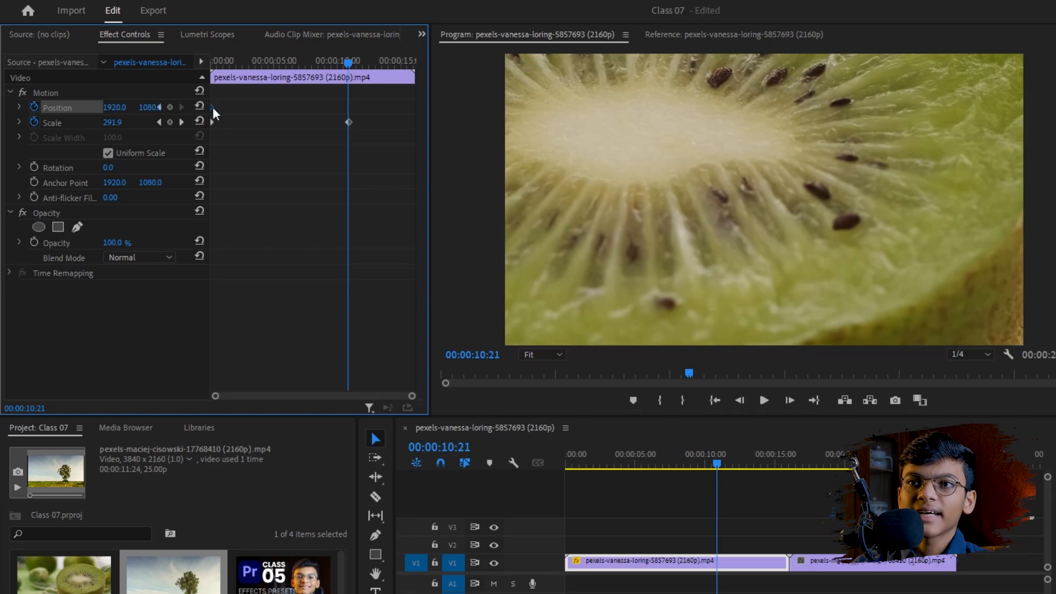
{"action": "left_click", "coordinate": [34, 107]}
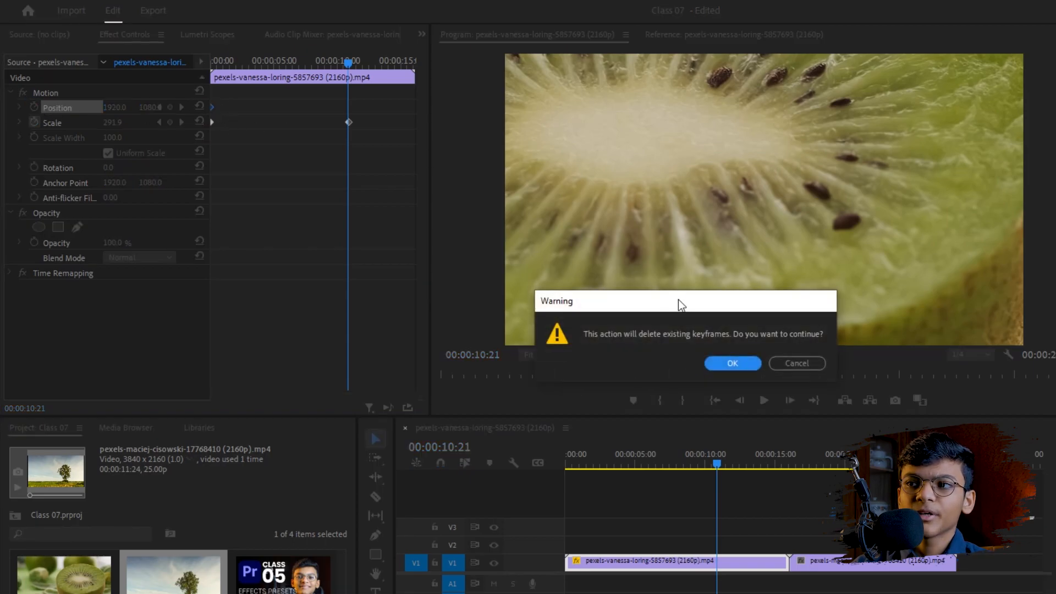
{"action": "left_click", "coordinate": [733, 363]}
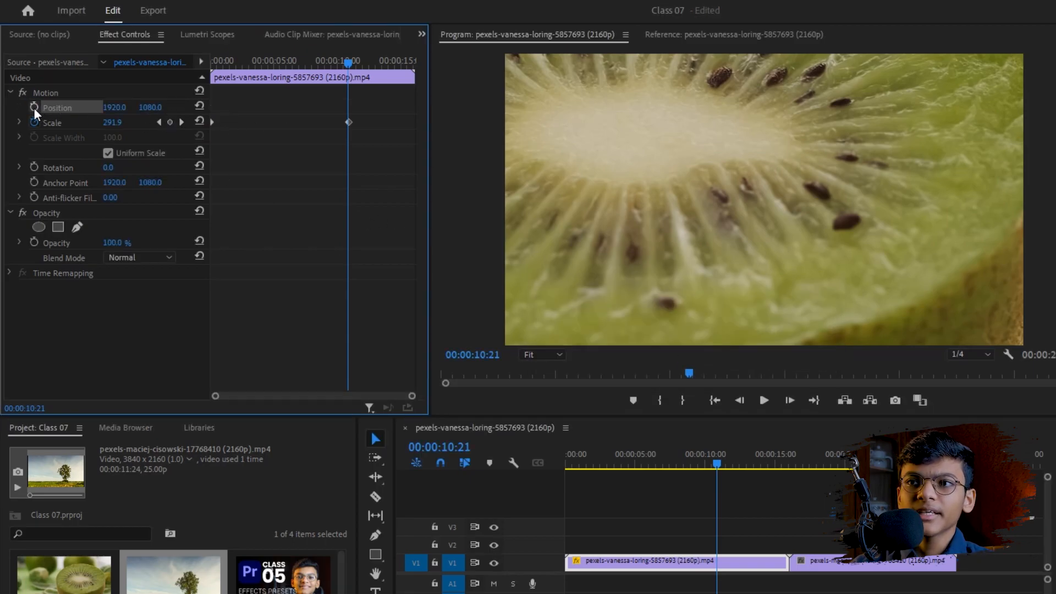
Start Position keyframing at 00:00:10:21, increase the vertical Position at 00:00:14:15, and scrub back to the clip's opening
{"action": "left_click_drag", "start_coordinate": [348, 66], "coordinate": [399, 64]}
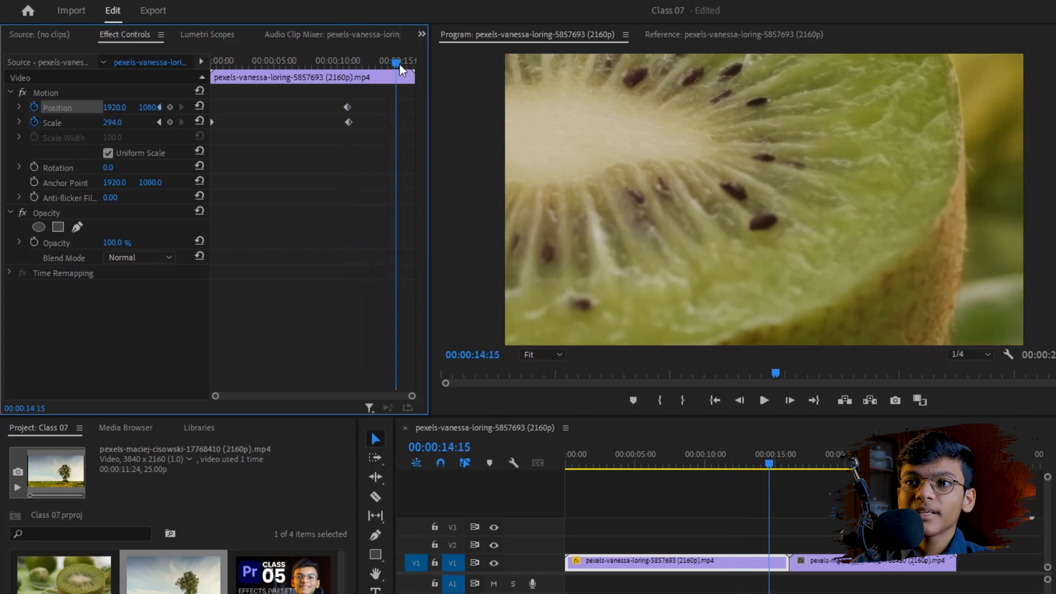
{"action": "left_click_drag", "start_coordinate": [147, 107], "coordinate": [281, 107]}
{"action": "left_click_drag", "start_coordinate": [399, 62], "coordinate": [216, 65]}
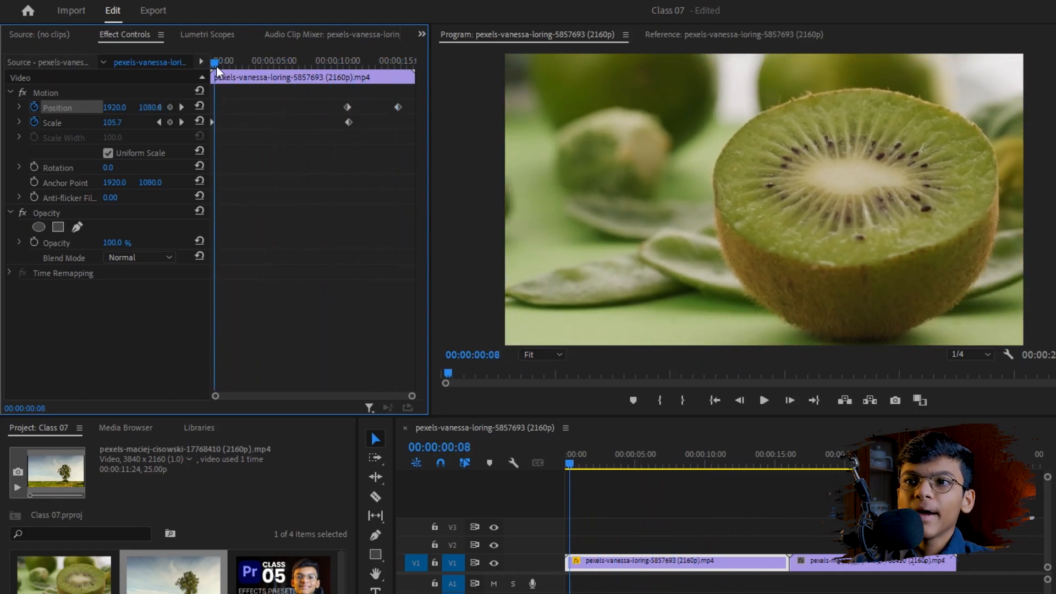
Play the revised Scale and Position animation from the start of the kiwi clip
{"action": "key", "text": "space"}
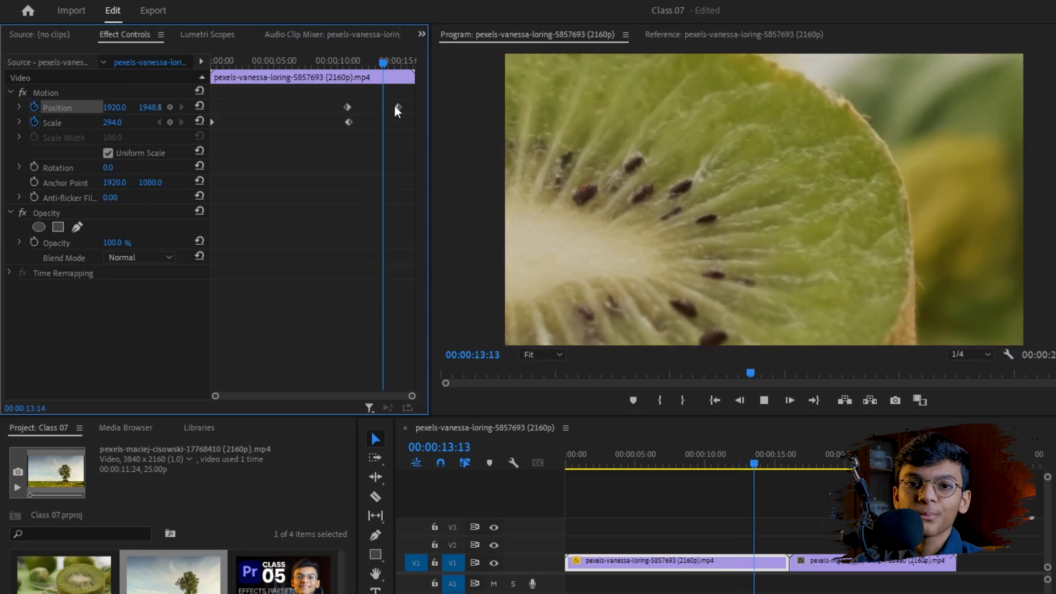
{"action": "key", "text": "space"}
Delete all Position and Scale keyframes from the kiwi clip, then deselect the clip
{"action": "left_click_drag", "start_coordinate": [407, 142], "coordinate": [220, 96]}
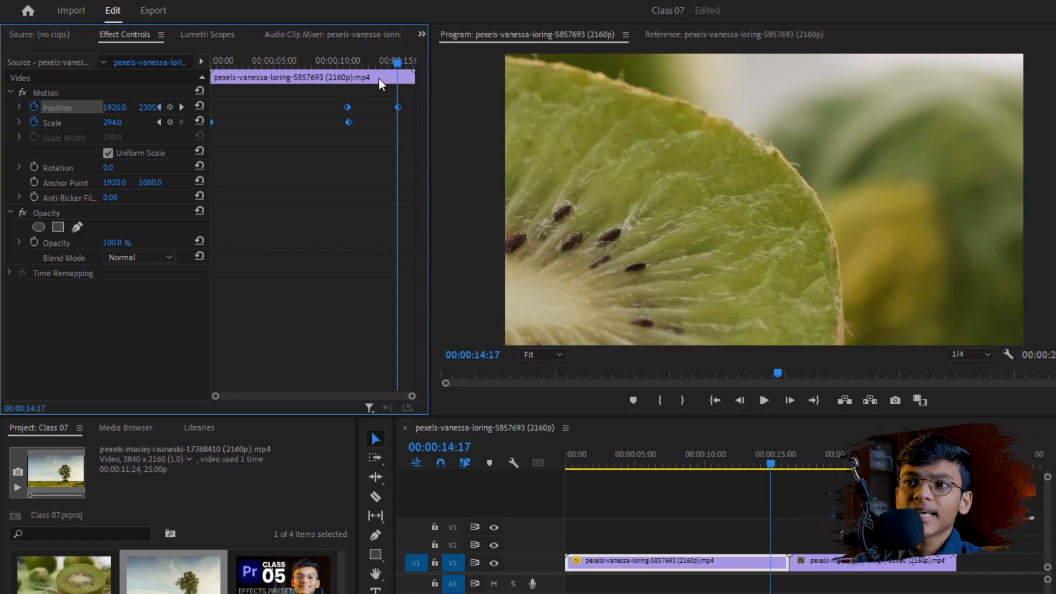
{"action": "left_click_drag", "start_coordinate": [395, 64], "coordinate": [272, 67]}
{"action": "key", "text": "Delete"}
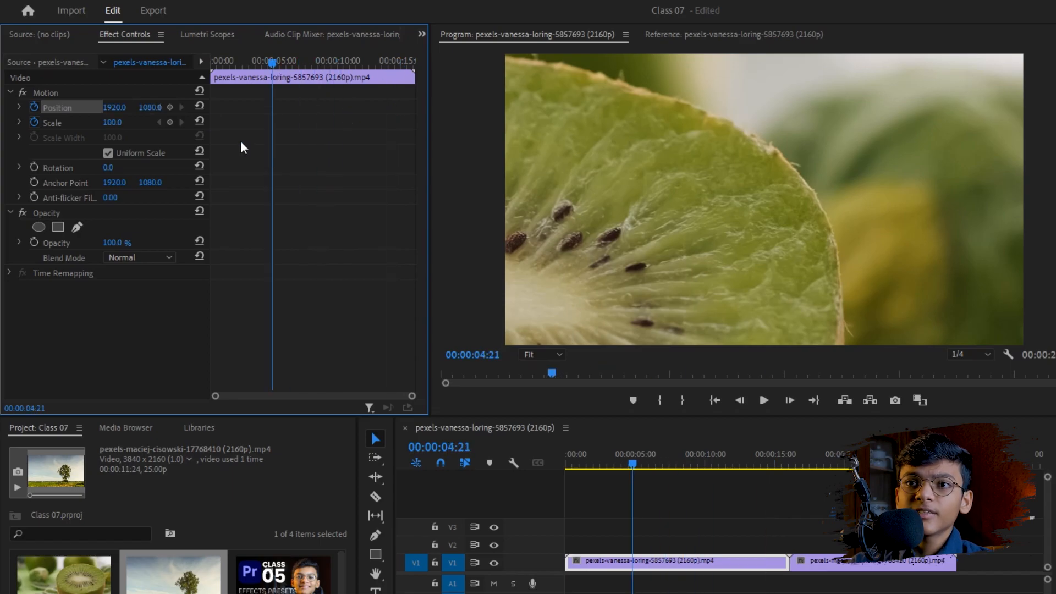
{"action": "left_click", "coordinate": [50, 90]}
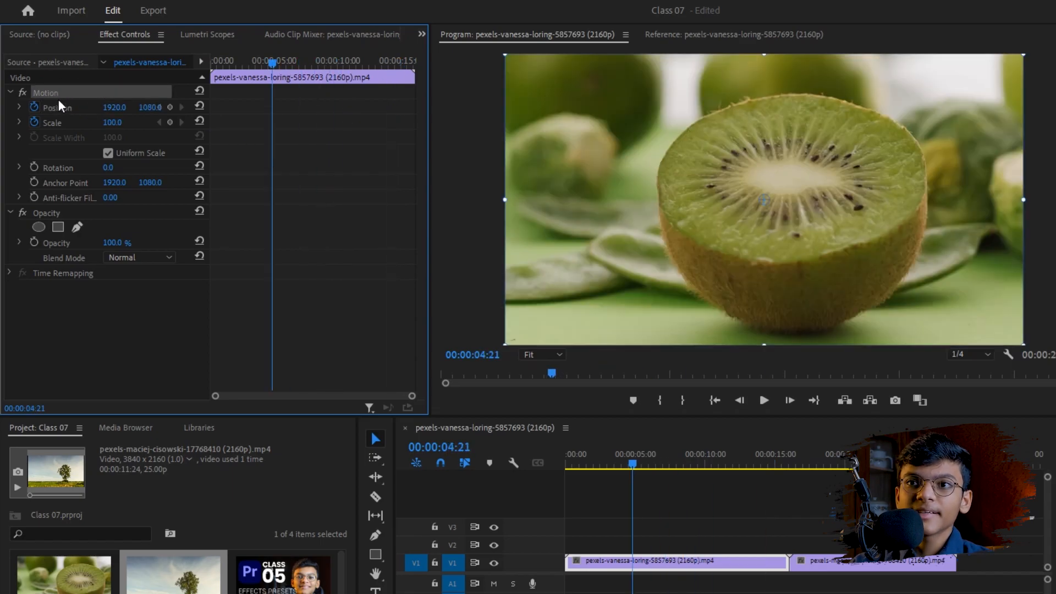
{"action": "left_click", "coordinate": [691, 501]}
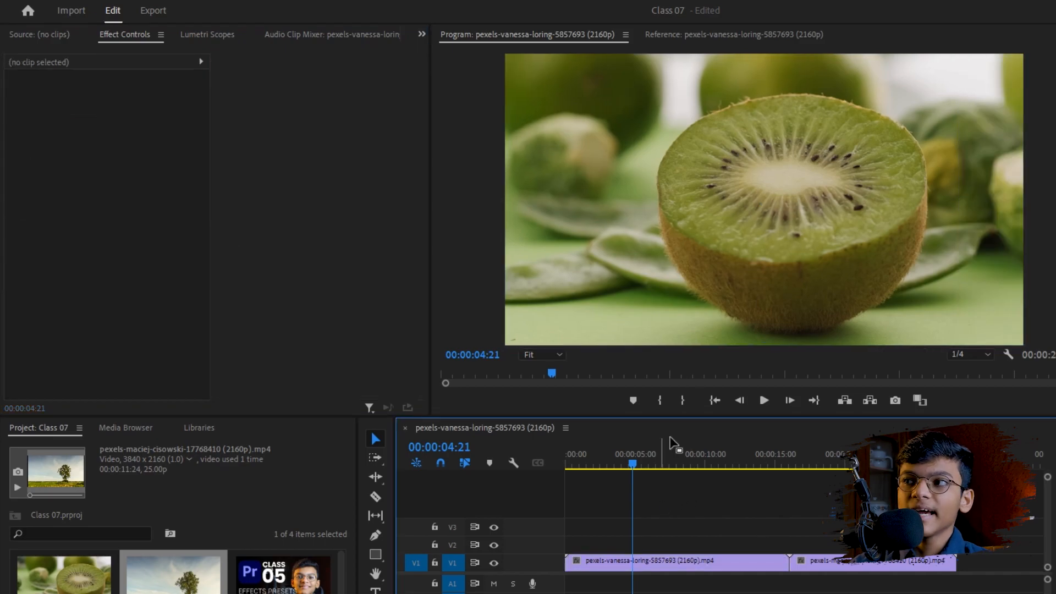
Search the effects for "transfo" and apply the Distort Transform effect to the kiwi clip
{"action": "left_click", "coordinate": [870, 75]}
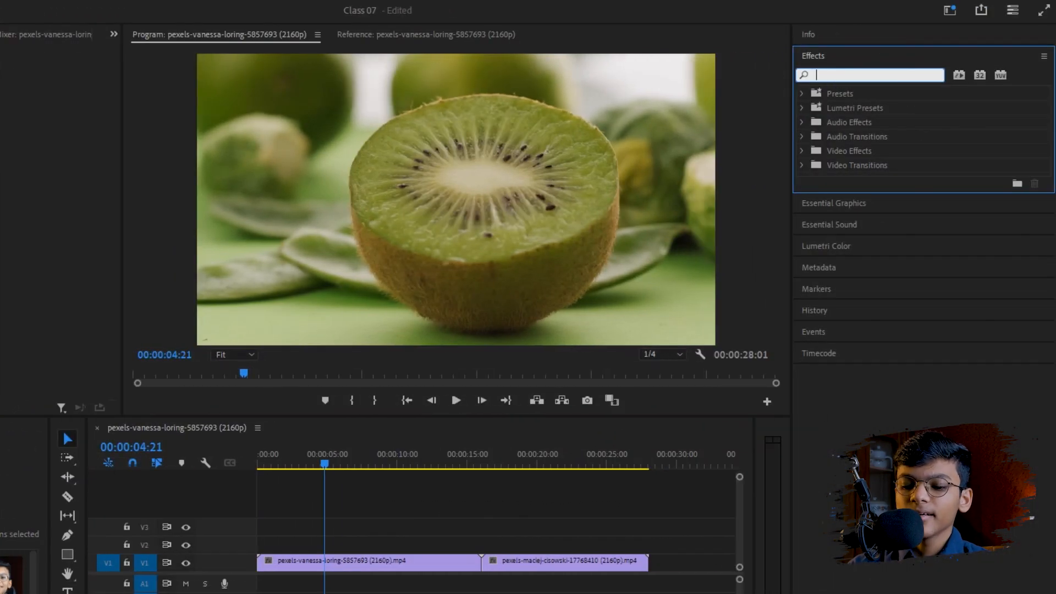
{"action": "type", "text": "transfo"}
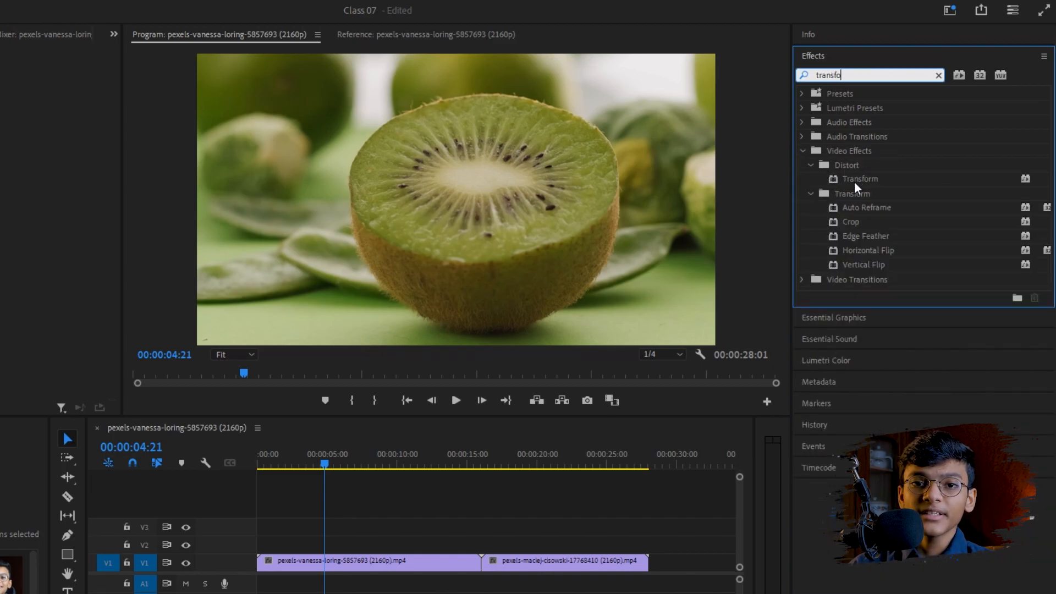
{"action": "left_click_drag", "start_coordinate": [874, 181], "coordinate": [379, 557]}
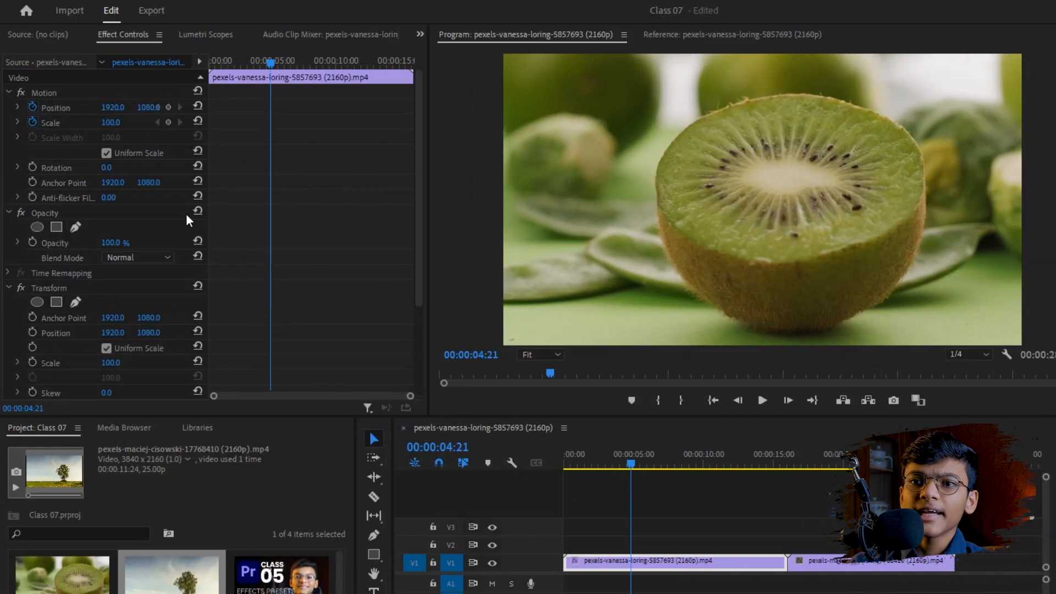
Try a Transform Scale of 615 on the kiwi clip, try 468 at the clip's start, and undo each change
{"action": "scroll", "coordinate": [186, 216], "scroll_direction": "down", "scroll_amount": 3}
{"action": "left_click", "coordinate": [52, 216]}
{"action": "left_click", "coordinate": [11, 216]}
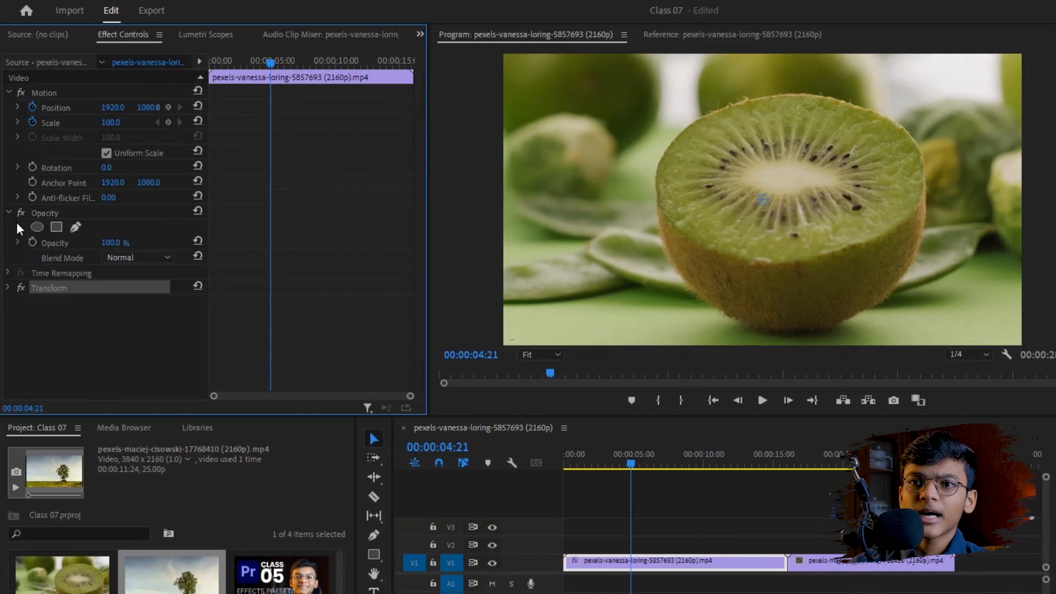
{"action": "left_click", "coordinate": [7, 286]}
{"action": "scroll", "coordinate": [103, 302], "scroll_direction": "down", "scroll_amount": 2}
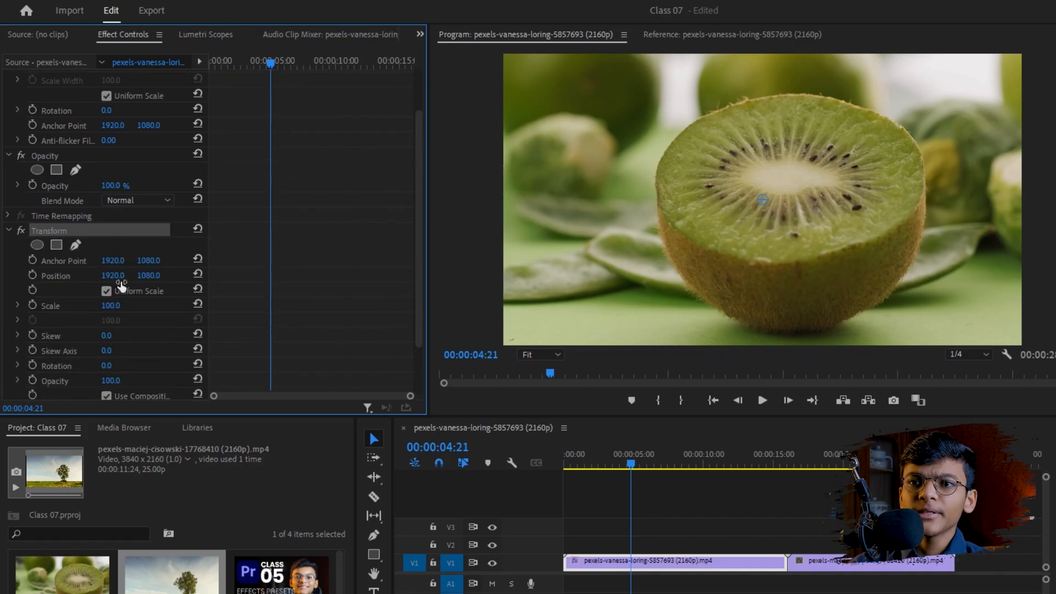
{"action": "left_click_drag", "start_coordinate": [112, 306], "coordinate": [182, 305]}
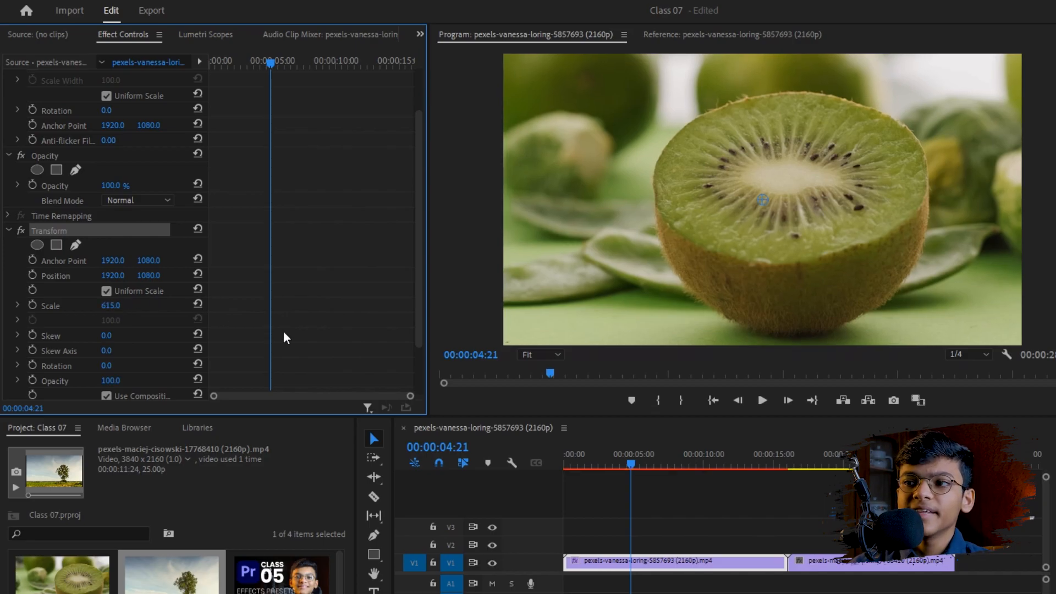
{"action": "key", "text": "ctrl+z"}
{"action": "left_click_drag", "start_coordinate": [628, 461], "coordinate": [566, 467]}
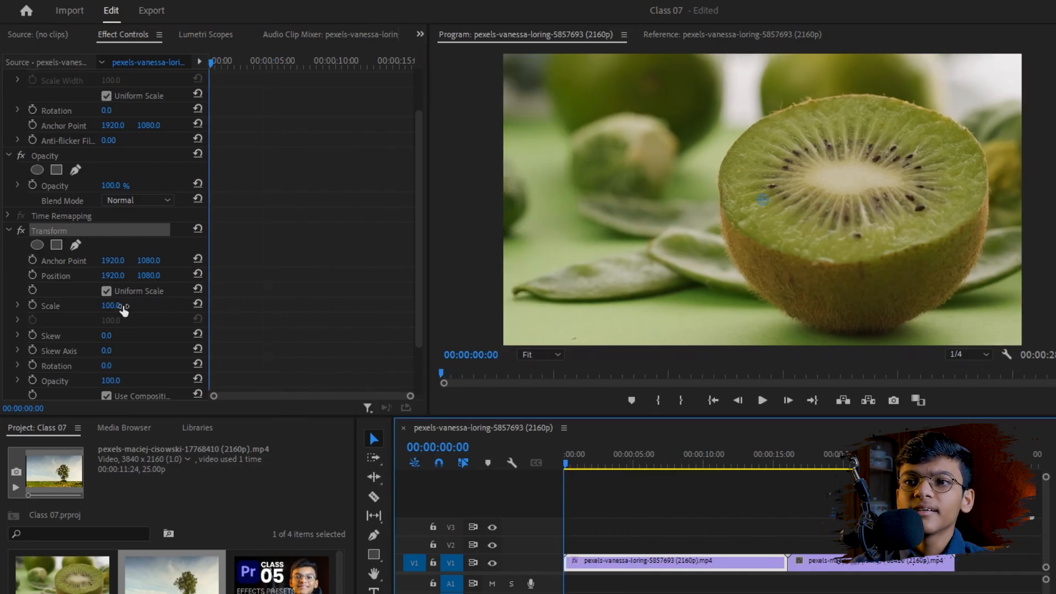
{"action": "left_click_drag", "start_coordinate": [117, 311], "coordinate": [231, 311]}
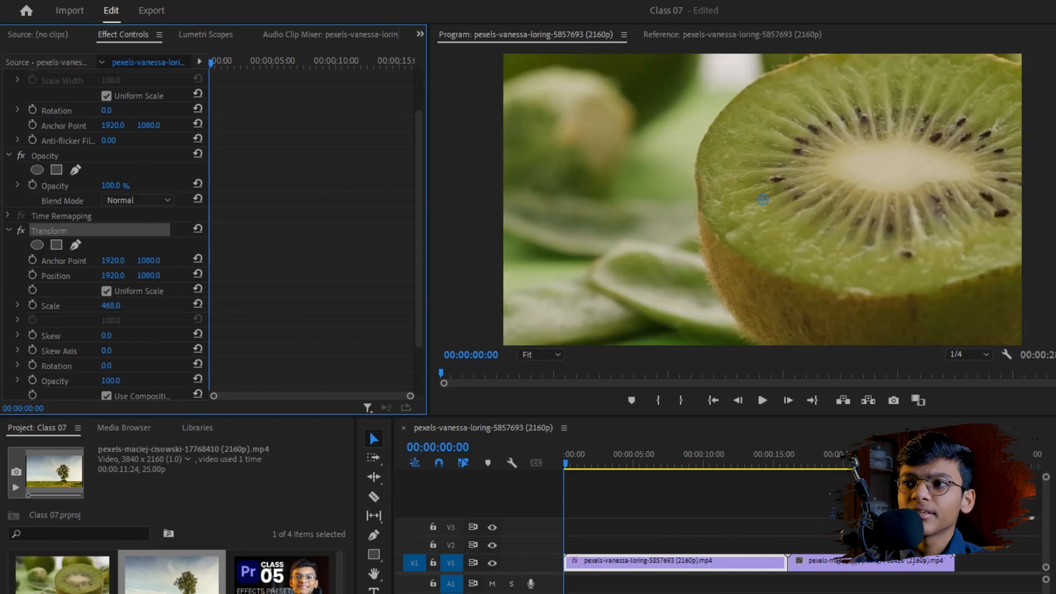
{"action": "key", "text": "ctrl+z"}
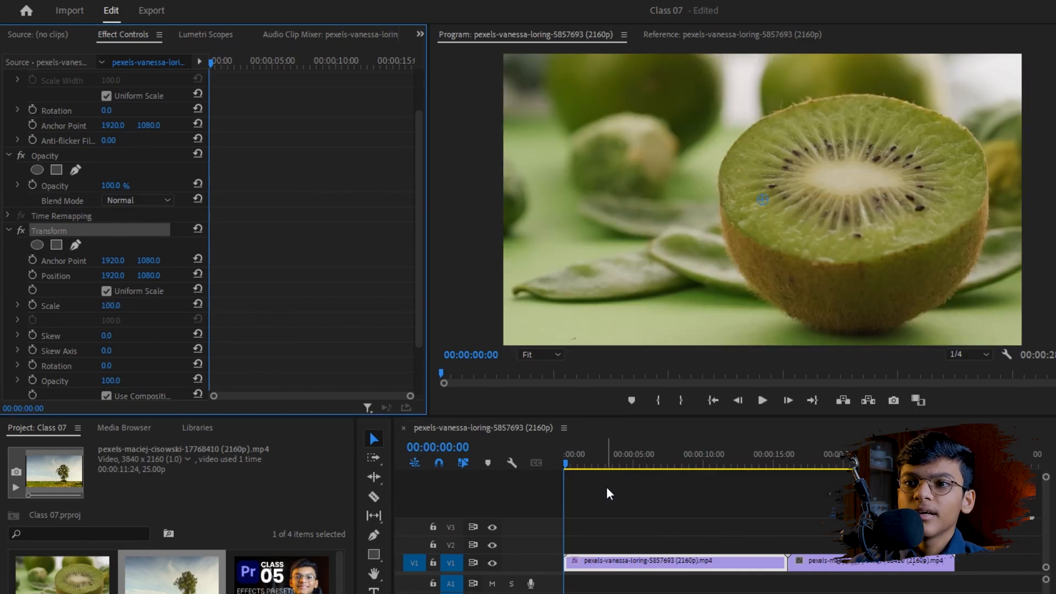
Apply the Transform effect to the tree clip and place the playhead at 00:00:18:08
{"action": "left_click", "coordinate": [820, 466]}
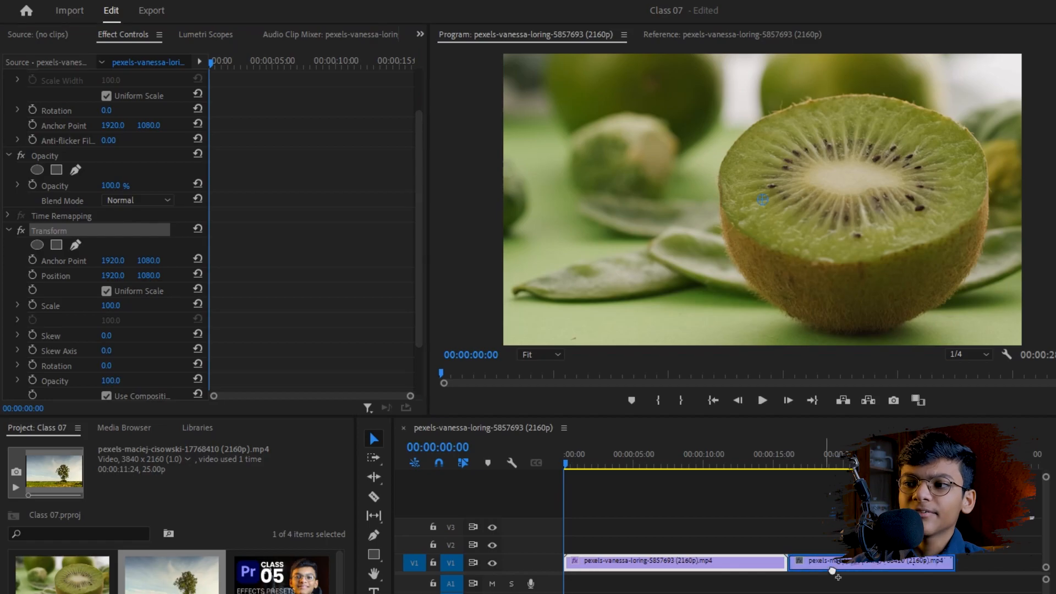
{"action": "scroll", "coordinate": [114, 315], "scroll_direction": "down", "scroll_amount": 5}
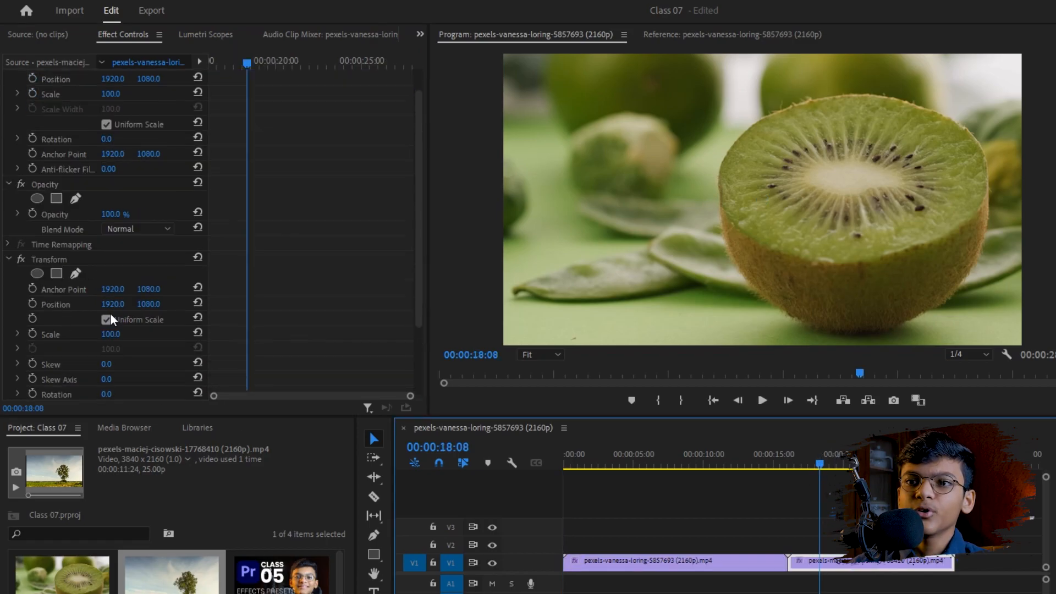
Try a Transform Scale of 370 on the tree clip and undo the changes
{"action": "left_click_drag", "start_coordinate": [110, 291], "coordinate": [259, 291]}
{"action": "mouse_move", "coordinate": [153, 247]}
{"action": "left_mouse_down"}
{"action": "mouse_move", "coordinate": [31, 247]}
{"action": "mouse_move", "coordinate": [147, 247]}
{"action": "mouse_move", "coordinate": [169, 260]}
{"action": "left_mouse_up"}
{"action": "key", "text": "ctrl+z"}
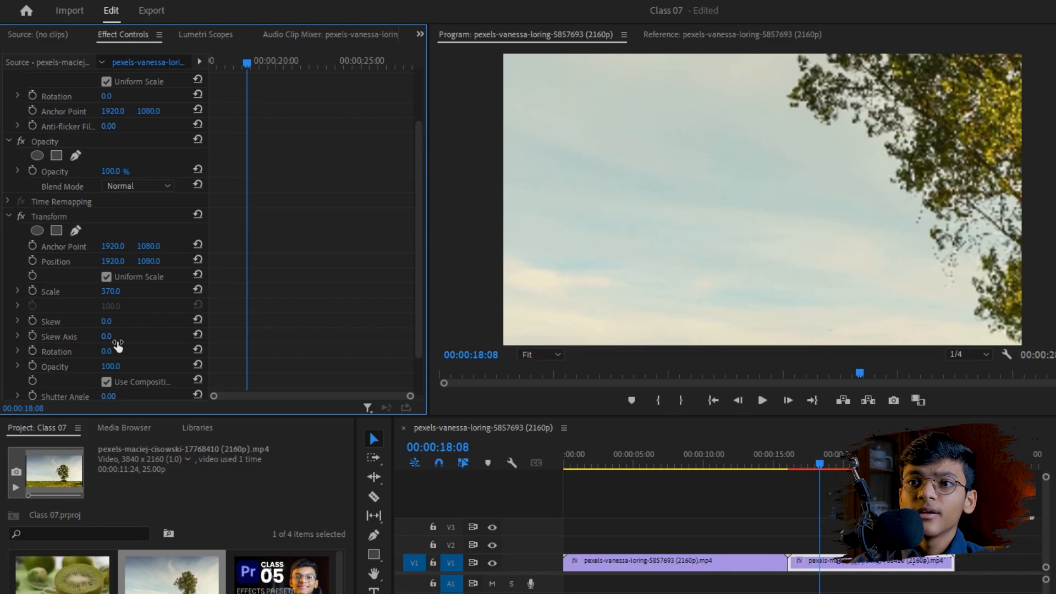
{"action": "key", "text": "ctrl+z"}
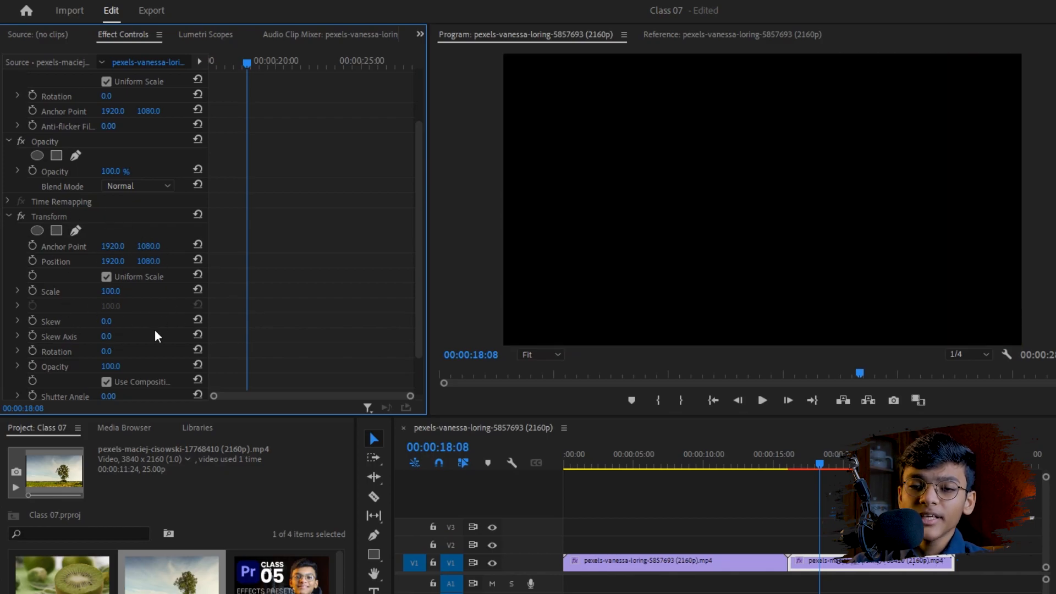
Start Scale keyframing in the tree clip's Transform effect at its first frame, 00:00:16:02
{"action": "left_click", "coordinate": [786, 488]}
{"action": "left_click", "coordinate": [862, 565]}
{"action": "left_click_drag", "start_coordinate": [248, 64], "coordinate": [163, 86]}
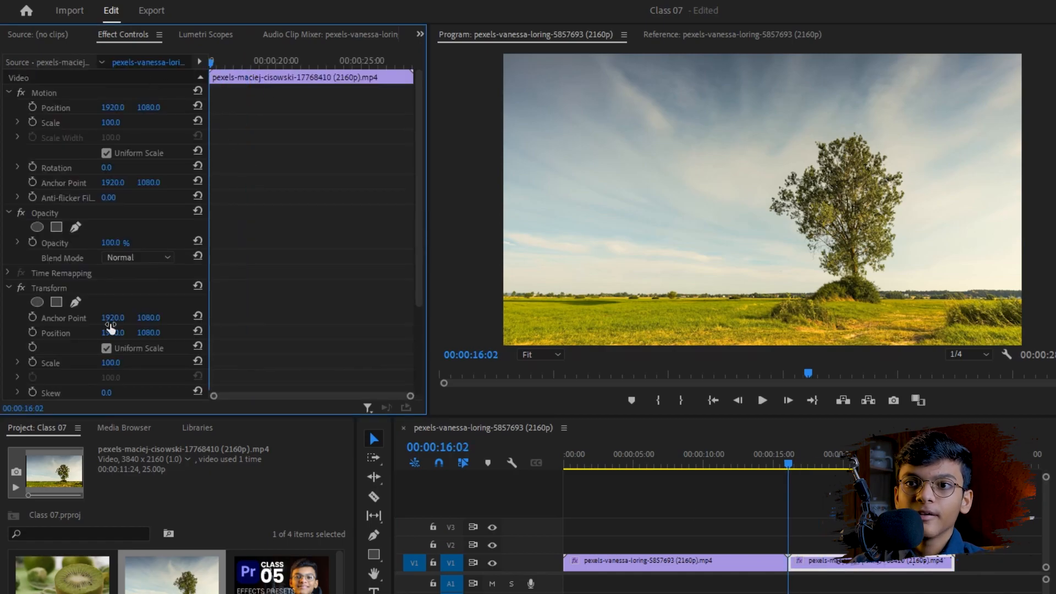
{"action": "scroll", "coordinate": [106, 329], "scroll_direction": "down", "scroll_amount": 2}
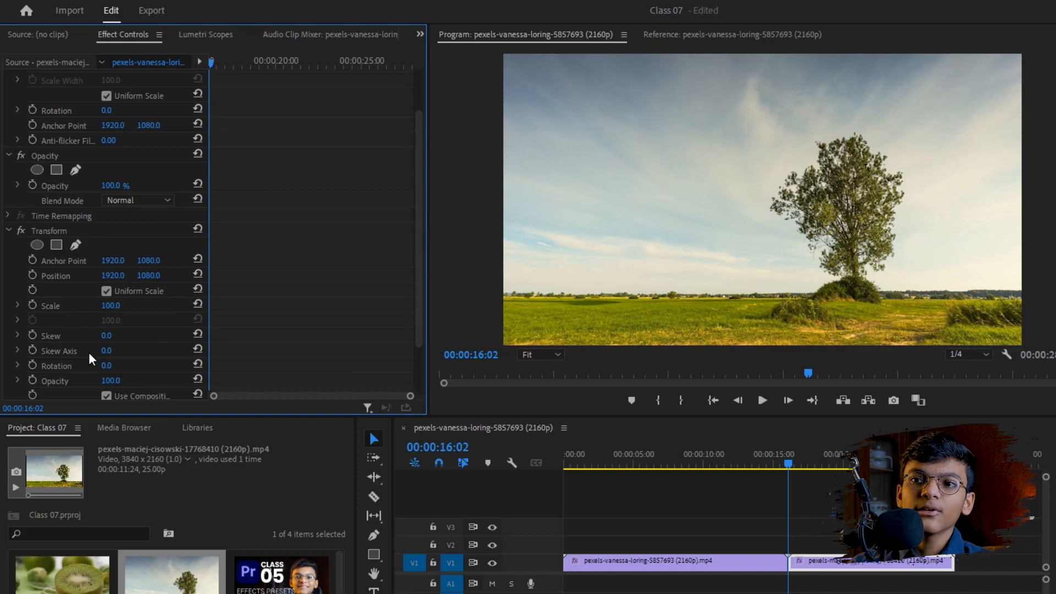
{"action": "scroll", "coordinate": [131, 346], "scroll_direction": "down", "scroll_amount": 2}
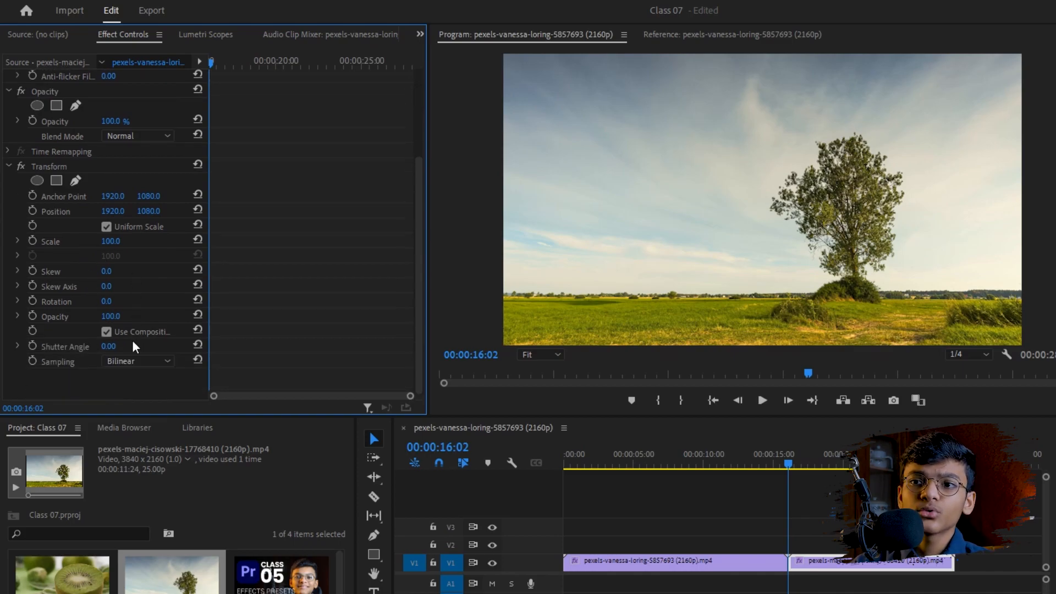
{"action": "scroll", "coordinate": [82, 275], "scroll_direction": "up", "scroll_amount": 1}
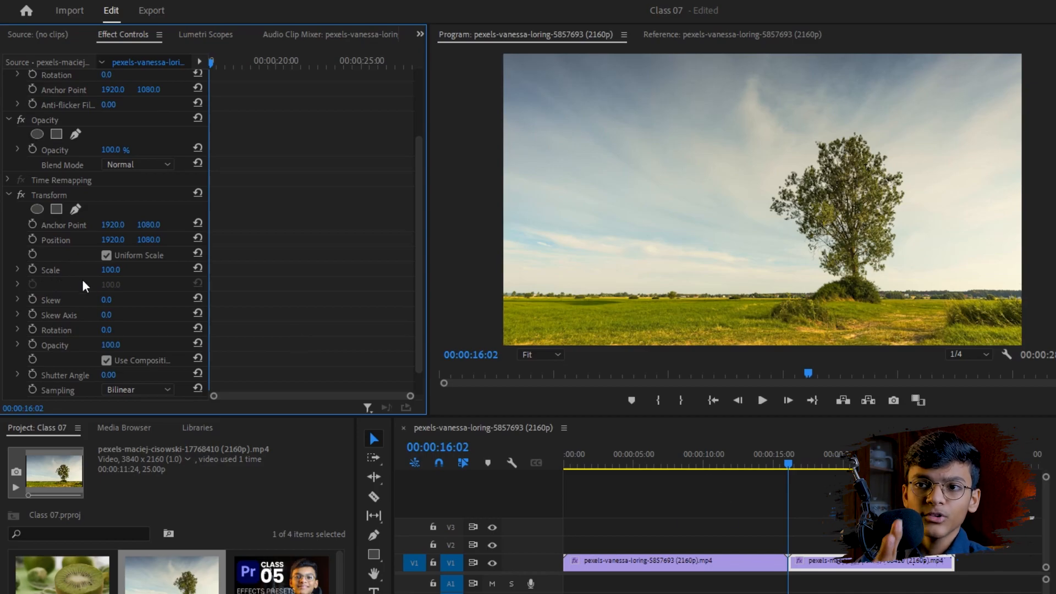
{"action": "left_click", "coordinate": [32, 269]}
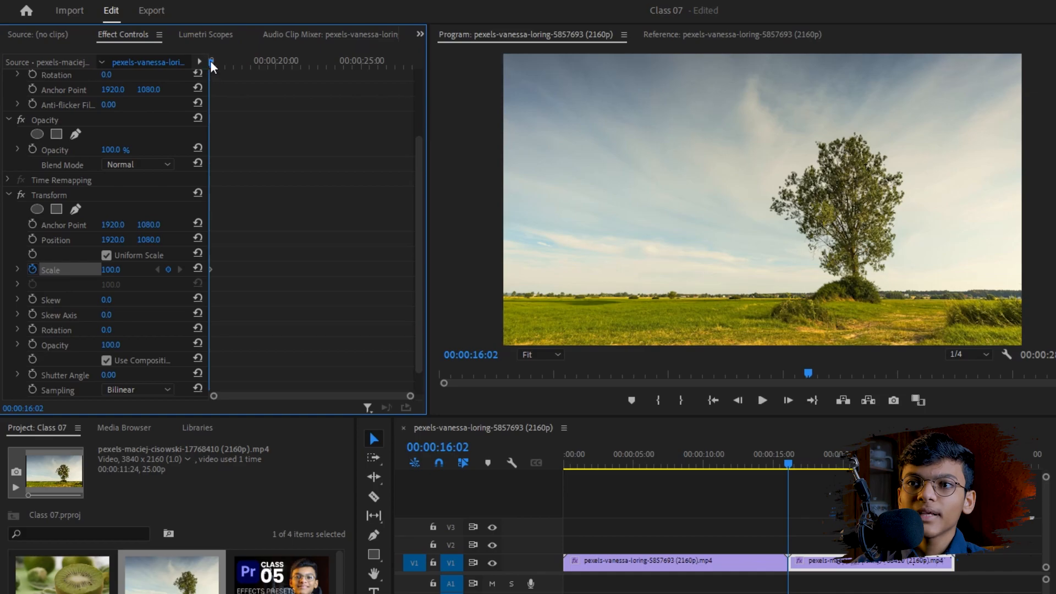
Set the tree clip's Transform Scale to 349 at 00:00:16:18 and return to the clip's start
{"action": "left_click_drag", "start_coordinate": [211, 62], "coordinate": [221, 62]}
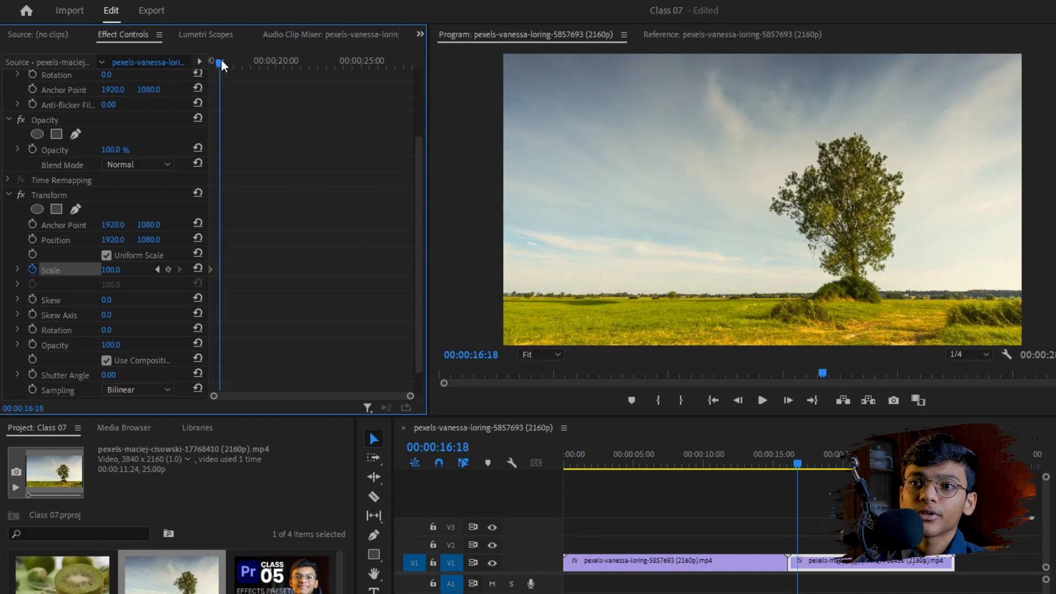
{"action": "left_click_drag", "start_coordinate": [112, 270], "coordinate": [249, 269]}
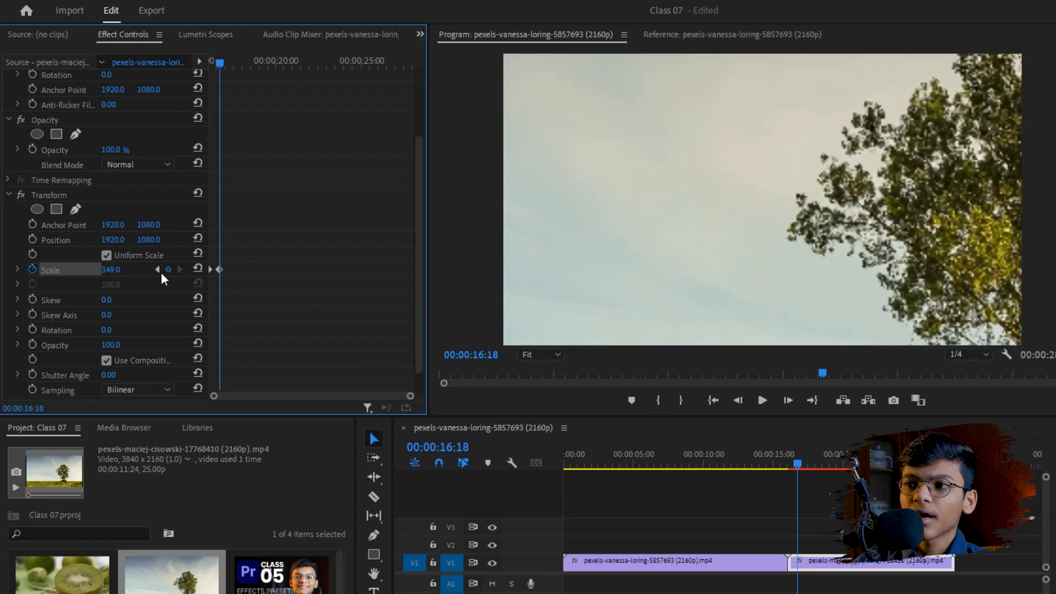
{"action": "left_click_drag", "start_coordinate": [219, 63], "coordinate": [209, 63]}
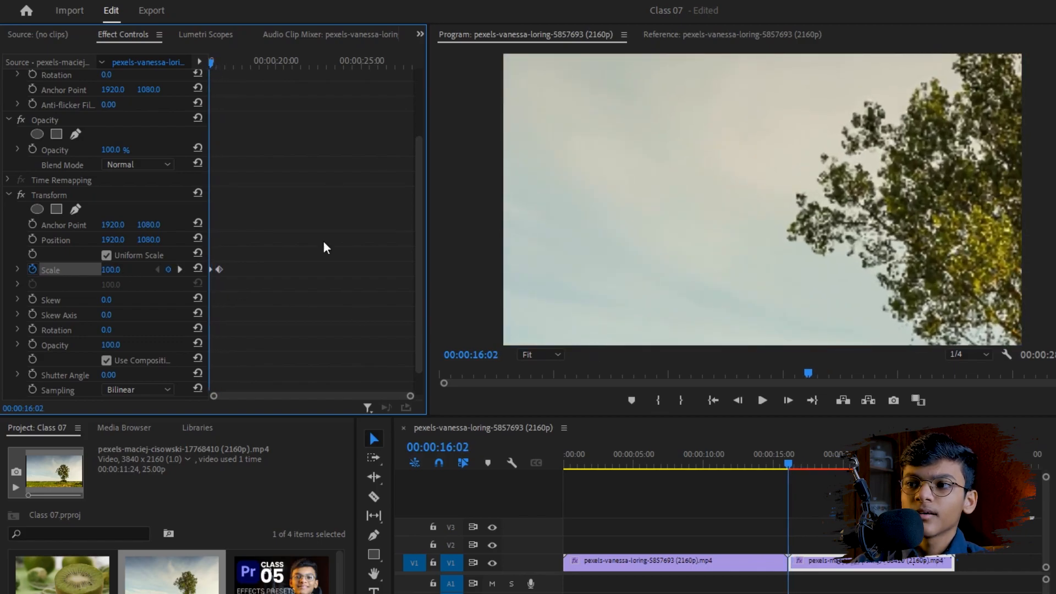
Try to render a preview of the tree clip's Scale animation, cancelling the rendering
{"action": "left_click", "coordinate": [839, 520]}
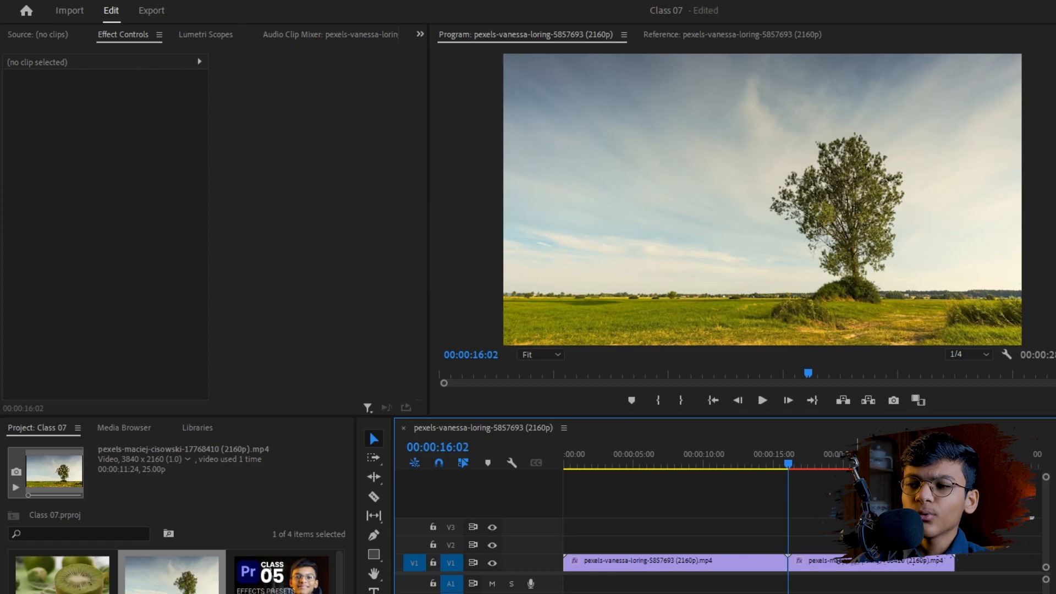
{"action": "left_click_drag", "start_coordinate": [788, 465], "coordinate": [798, 464]}
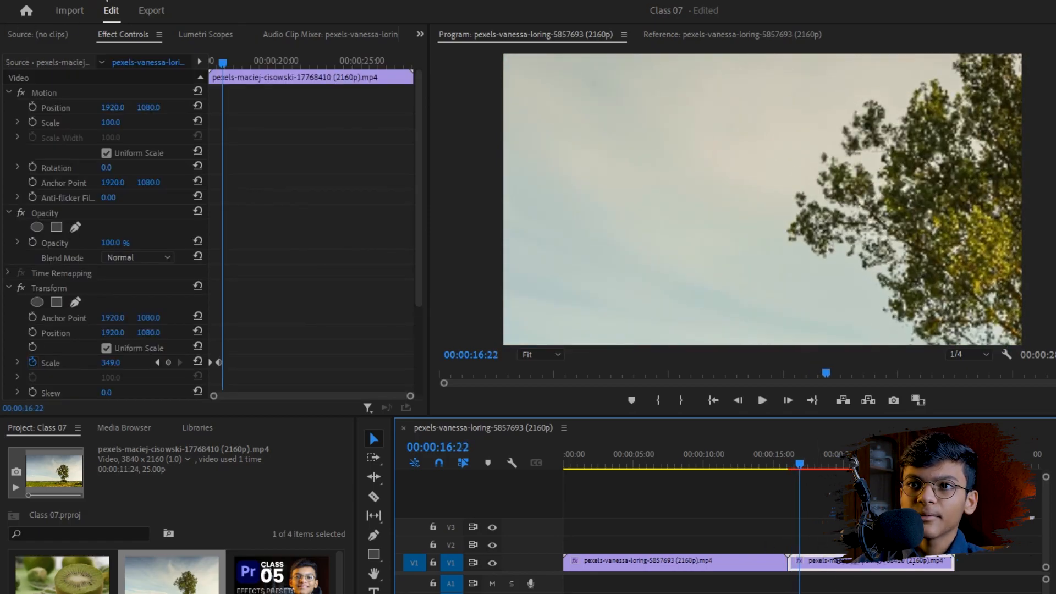
{"action": "left_click", "coordinate": [48, 0]}
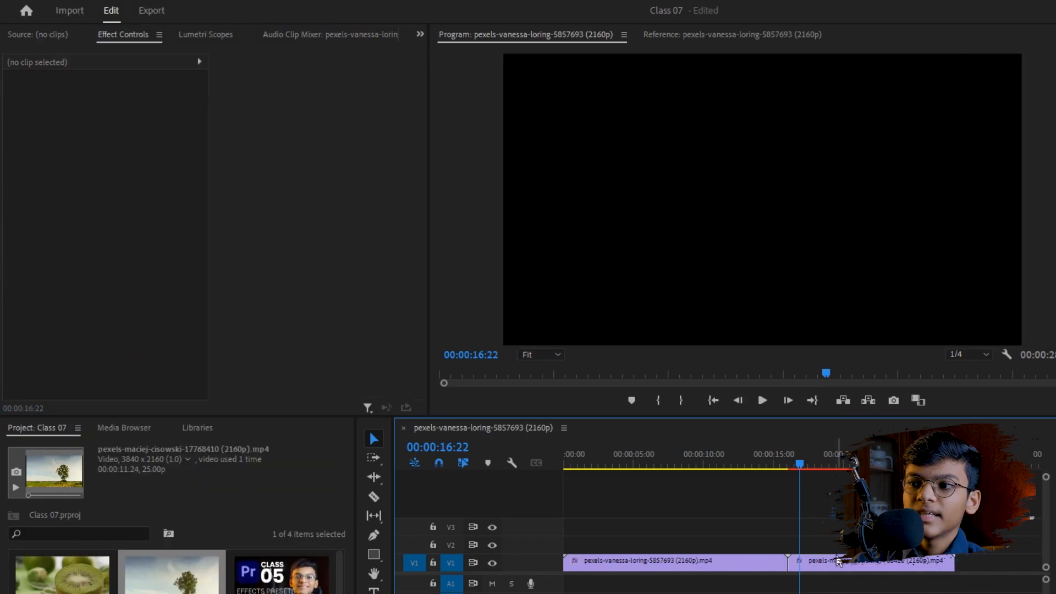
{"action": "left_click", "coordinate": [838, 562]}
{"action": "key", "text": "Return"}
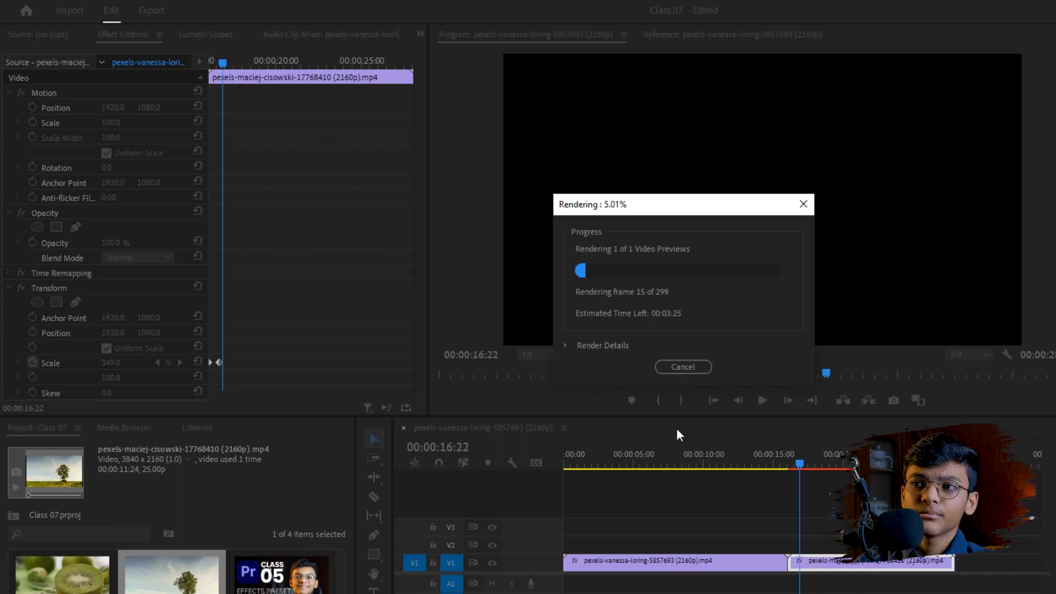
{"action": "left_click", "coordinate": [685, 369]}
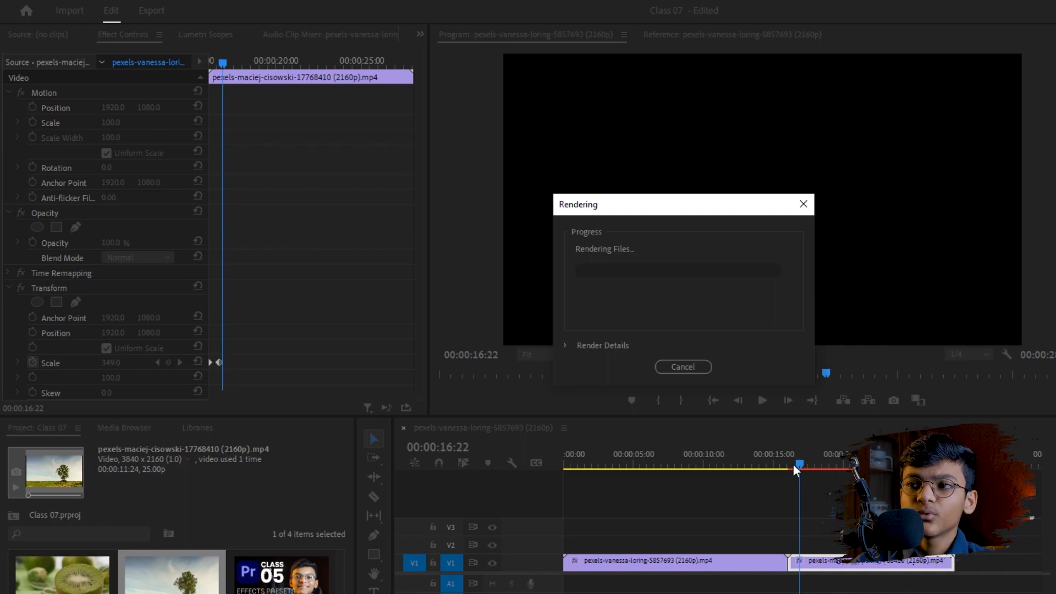
{"action": "left_click", "coordinate": [692, 367]}
Replace the tree clip at 00:00:16:02 with the Class 05 thumbnail image and set its Motion Scale to 199
{"action": "left_click_drag", "start_coordinate": [797, 462], "coordinate": [787, 462]}
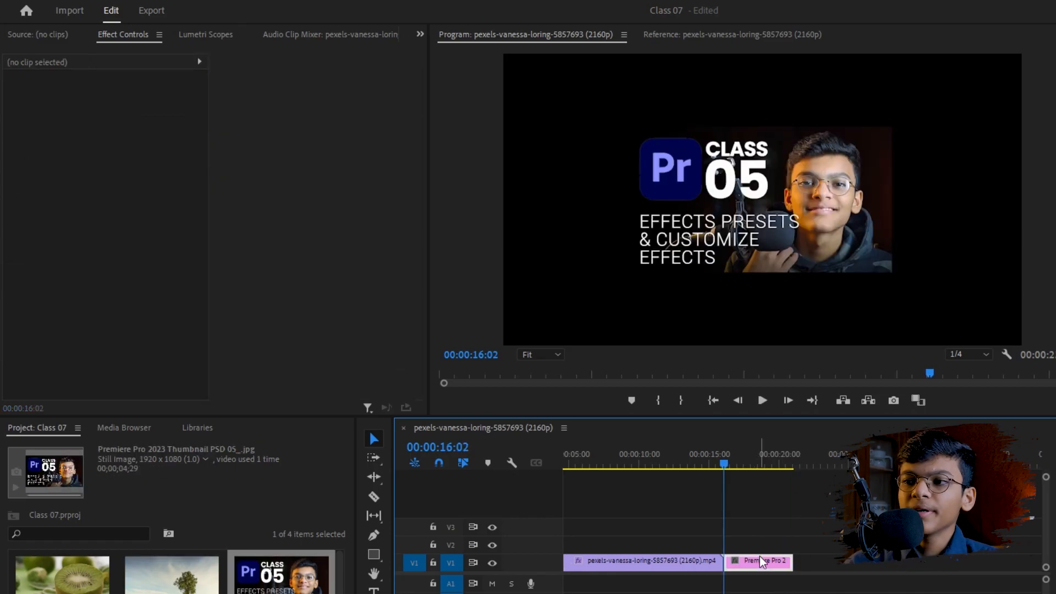
{"action": "left_click", "coordinate": [760, 558]}
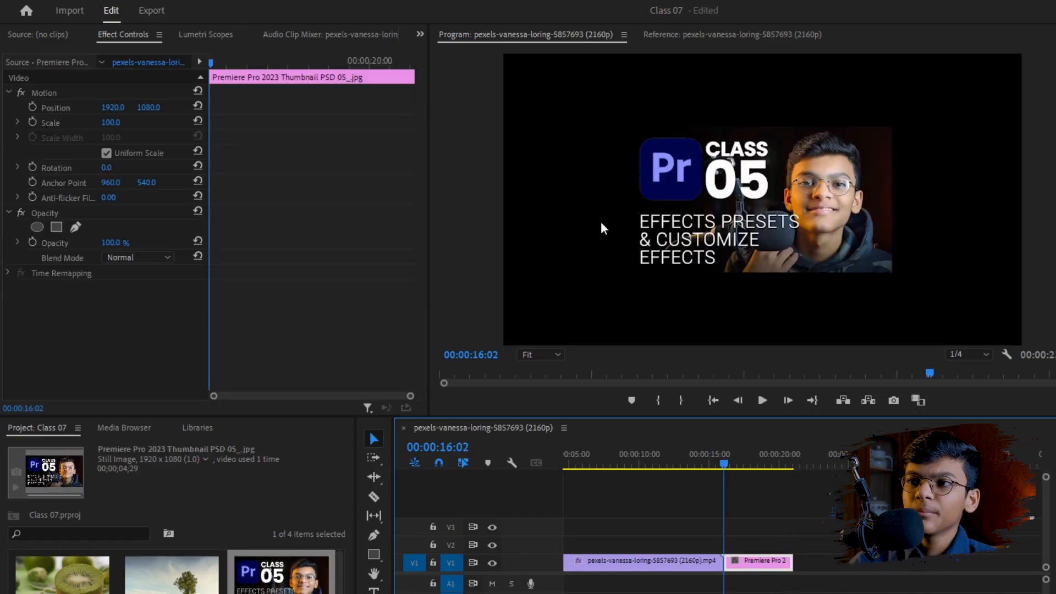
{"action": "mouse_move", "coordinate": [115, 122]}
{"action": "left_mouse_down"}
{"action": "mouse_move", "coordinate": [165, 122]}
{"action": "mouse_move", "coordinate": [128, 125]}
{"action": "left_mouse_up"}
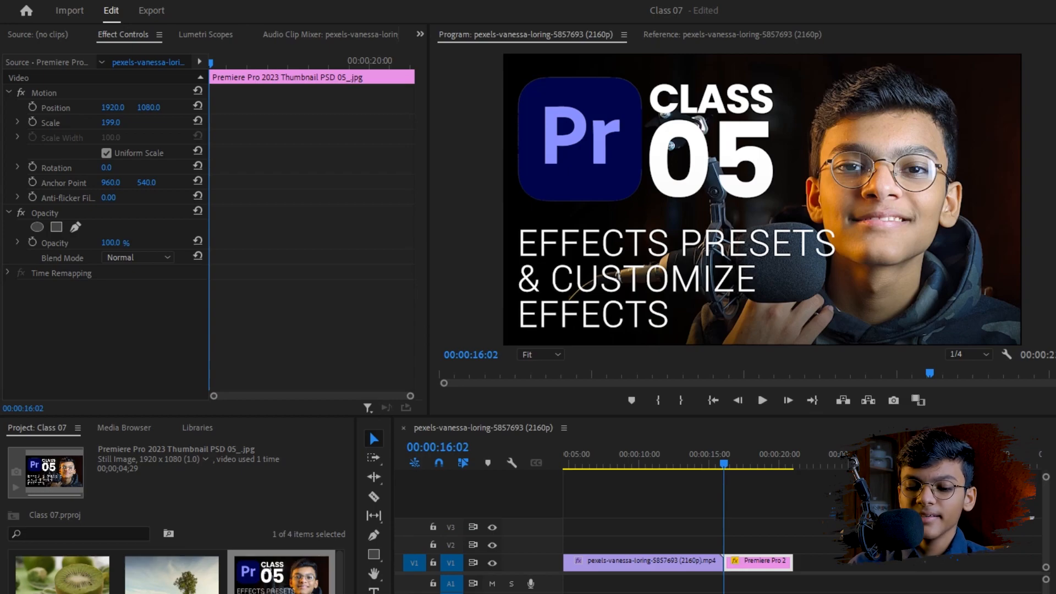
Apply the Transform effect to the Class 05 thumbnail image and bring its Transform settings into view
{"action": "left_click_drag", "start_coordinate": [823, 525], "coordinate": [764, 561]}
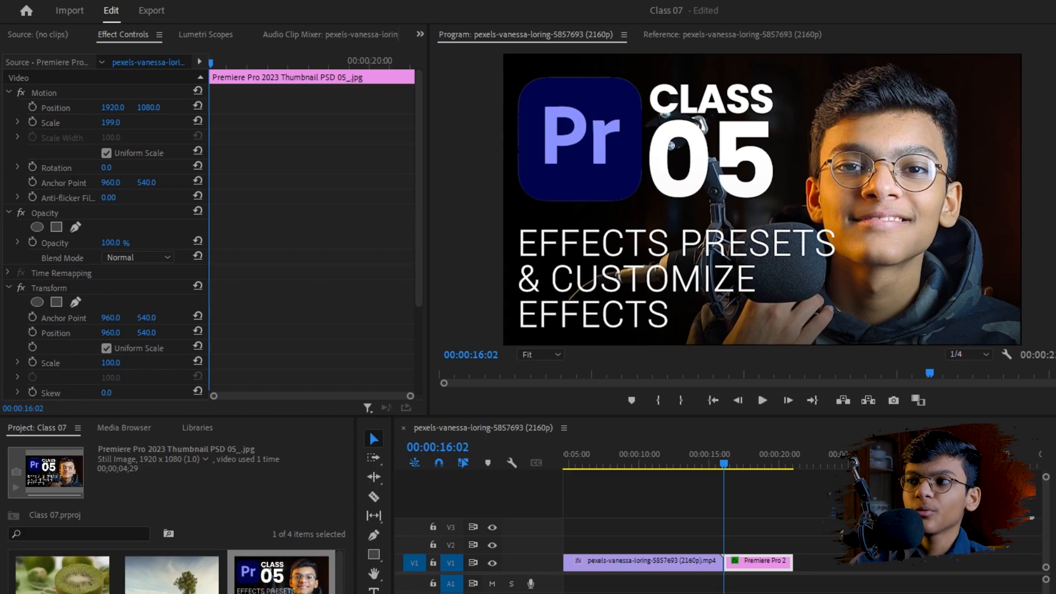
{"action": "scroll", "coordinate": [218, 300], "scroll_direction": "down", "scroll_amount": 3}
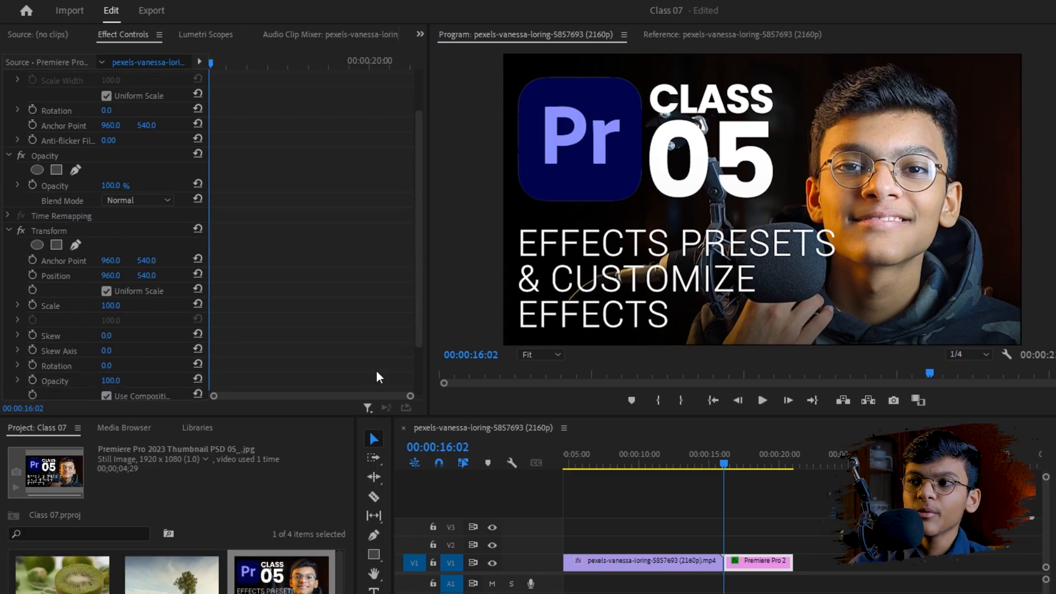